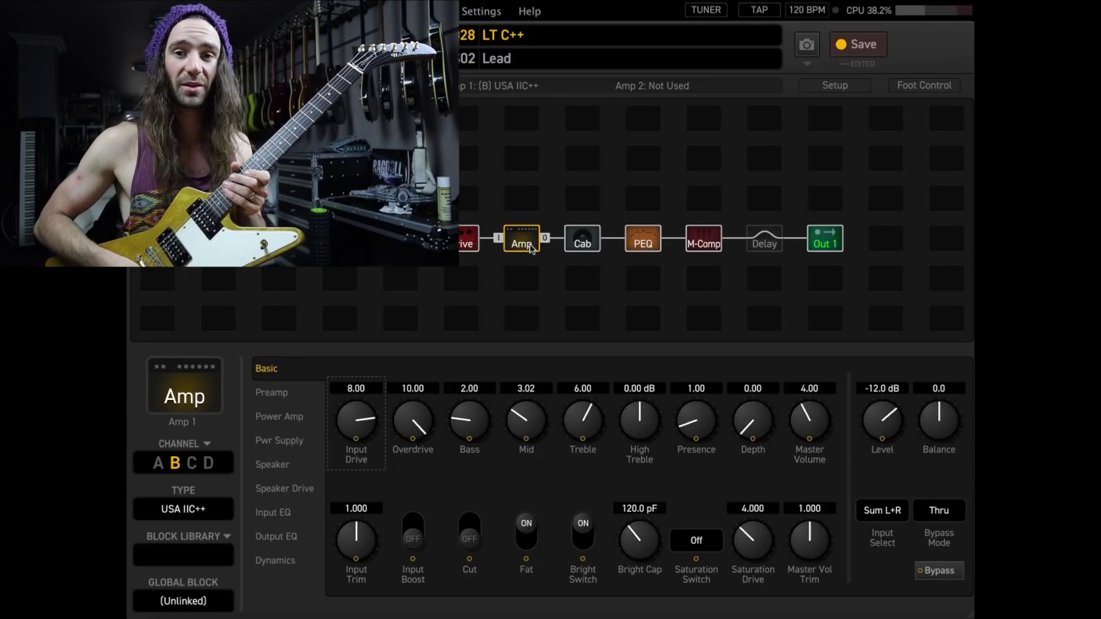
Select the Delay block in the grid to show its Digital Mono settings (500 ms, 10% feedback, 15% mix).
left_click(578, 241)
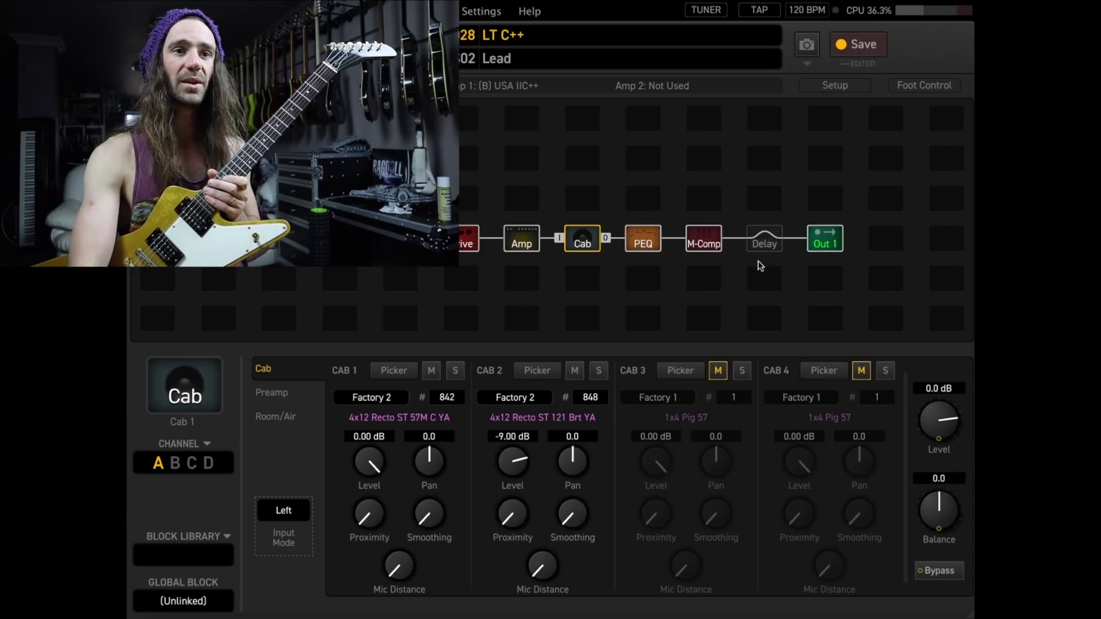
left_click(761, 245)
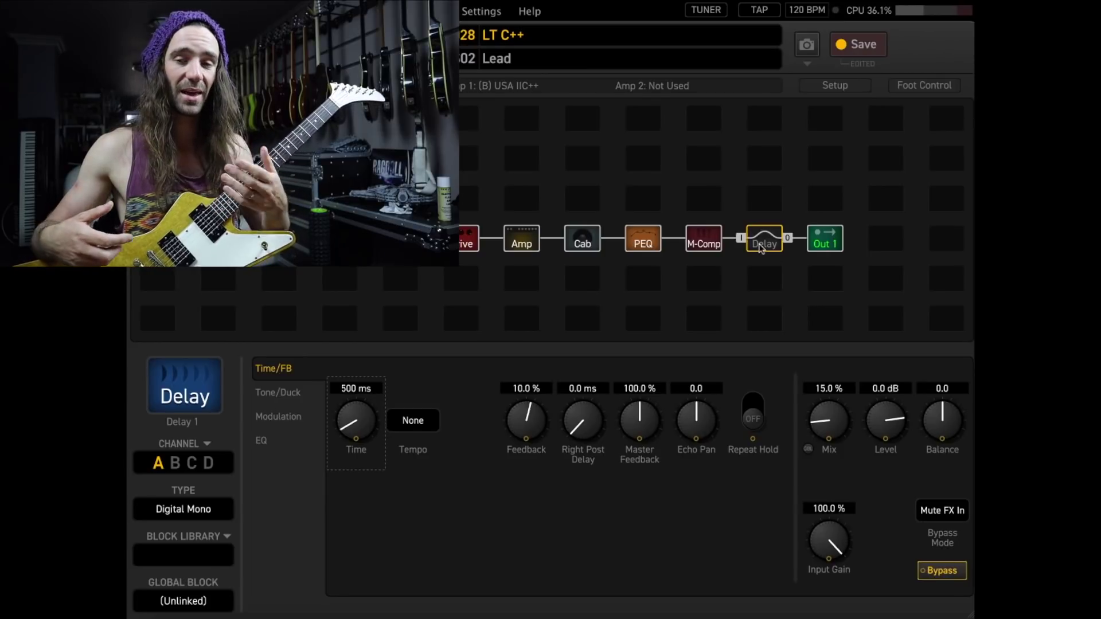
Choose Stereo BBD from the delay Type list in place of Digital Mono.
left_click(201, 507)
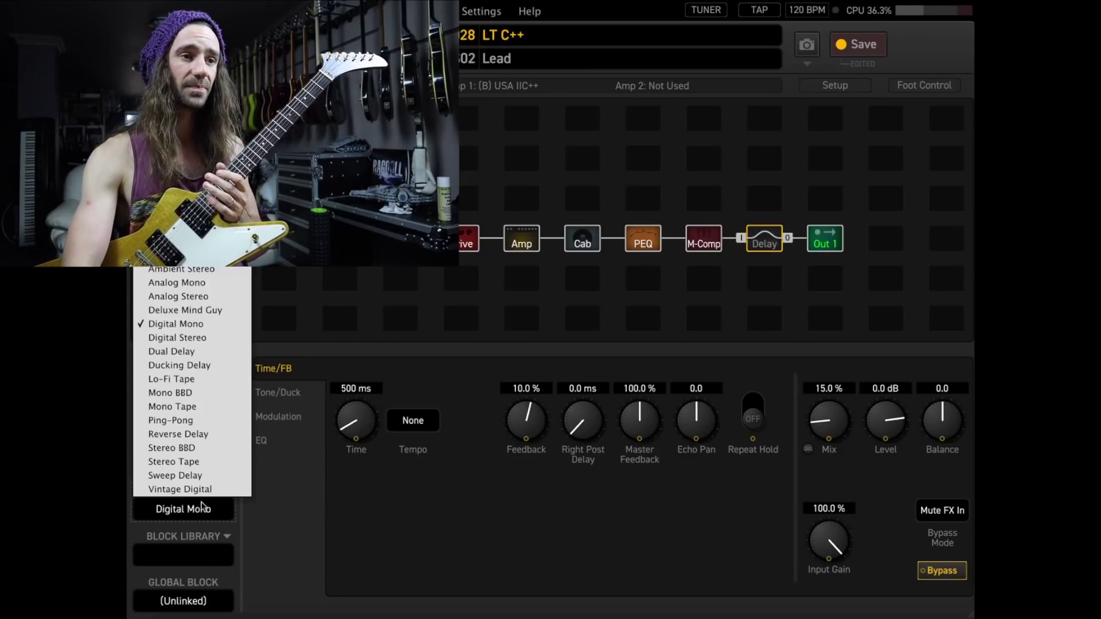
left_click(207, 447)
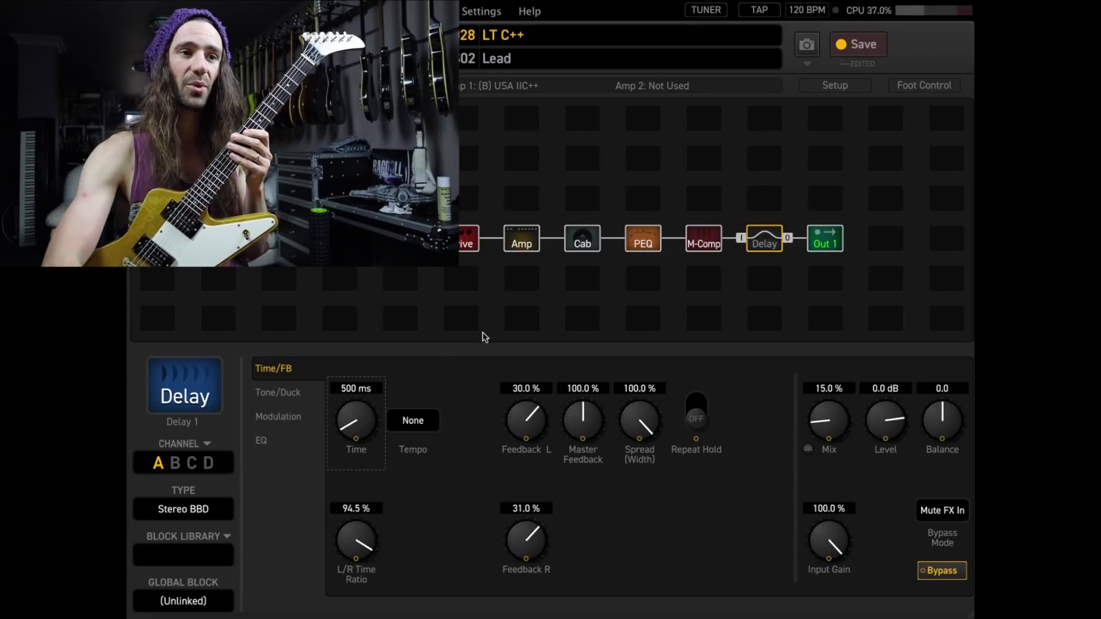
Sync the Stereo BBD delay time to 1/4 and enter 75% for the L/R Time Ratio.
left_click(408, 423)
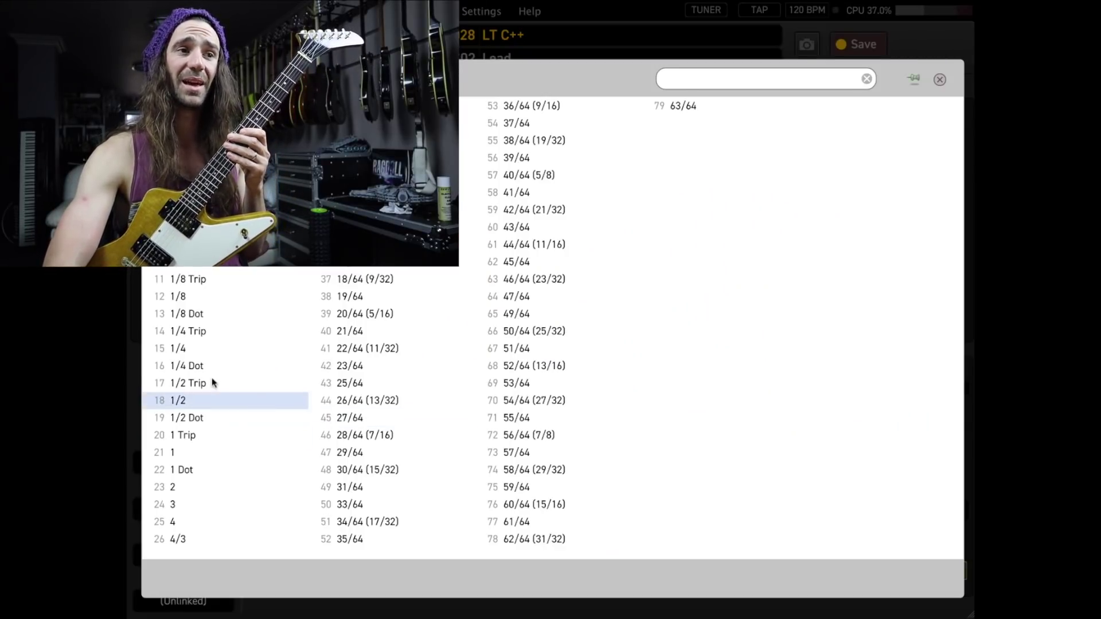
left_click(223, 350)
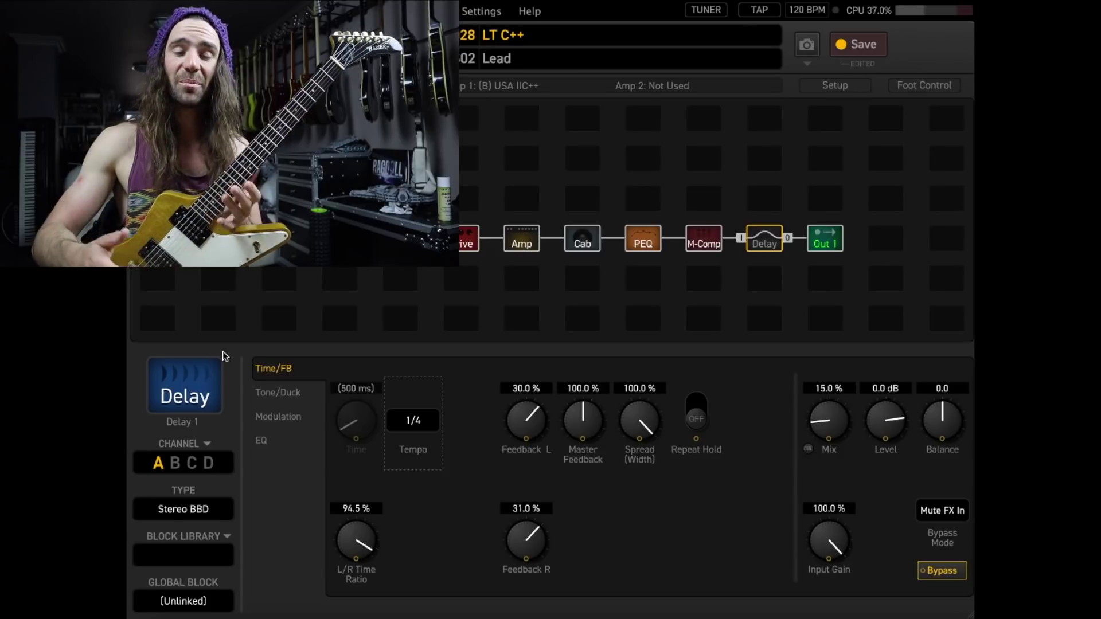
left_click(367, 508)
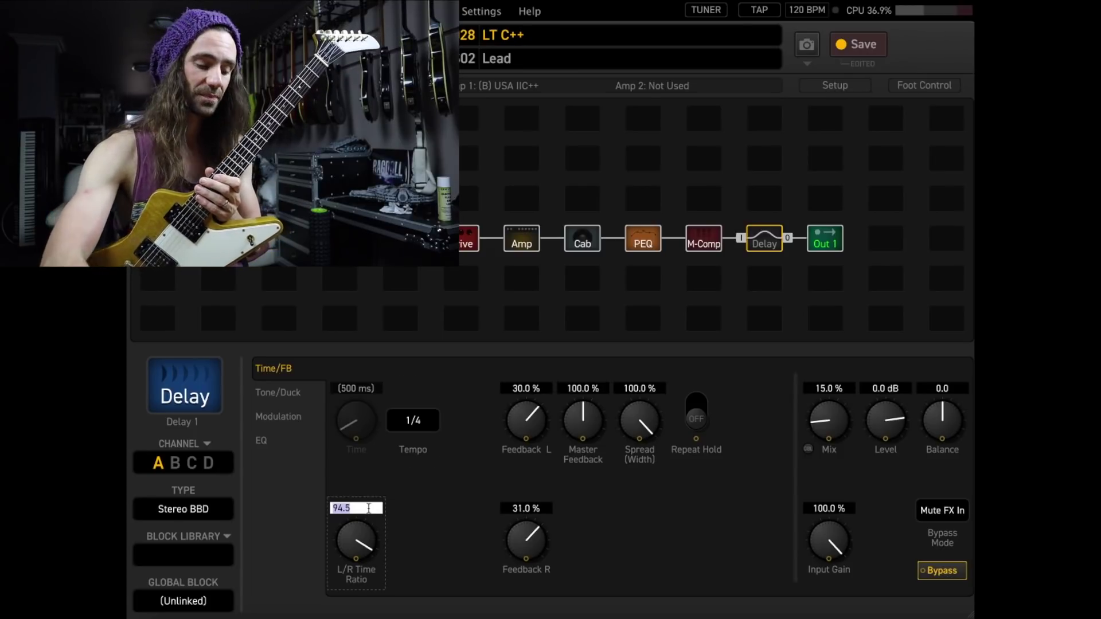
type("75")
key("Return")
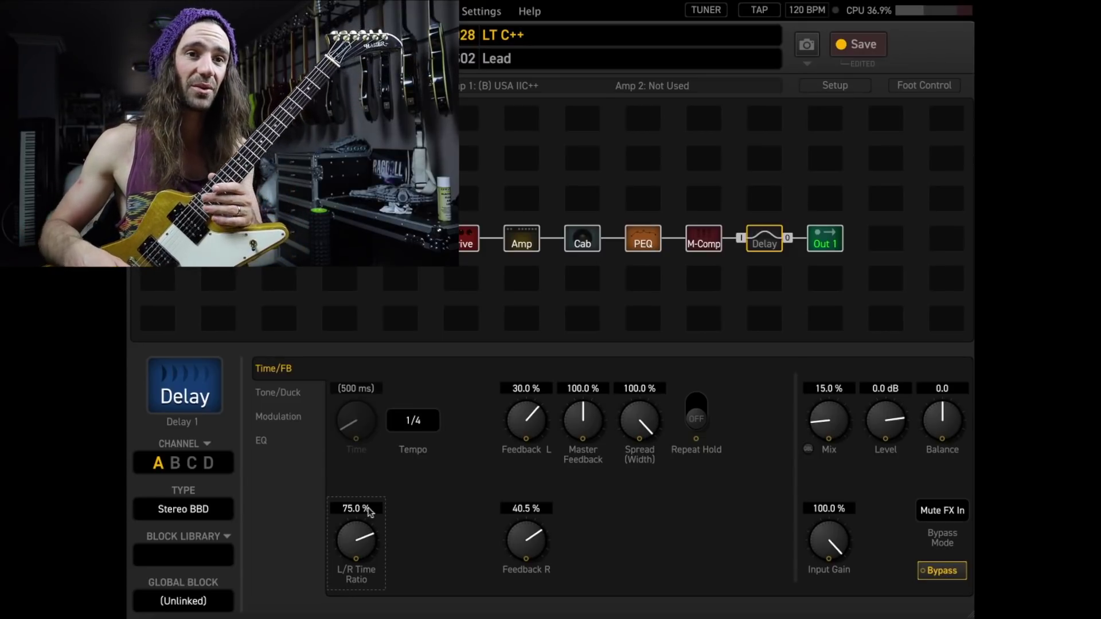
Enter 50% delay Mix and 0% Feedback L, bringing both feedback channels to 0.0%.
left_click(826, 390)
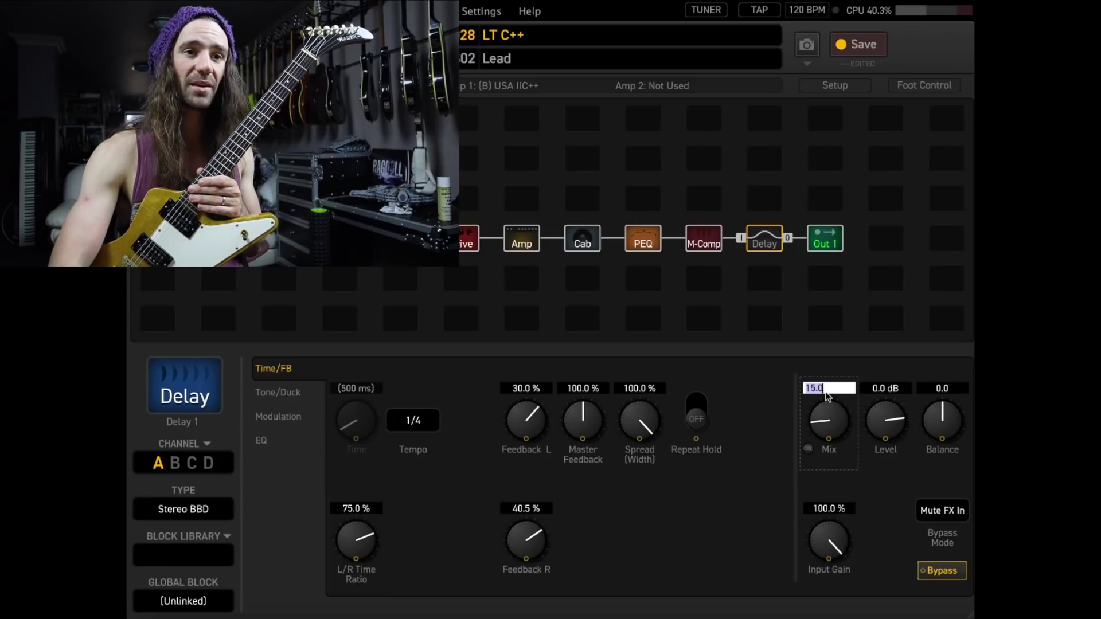
type("50")
key("Return")
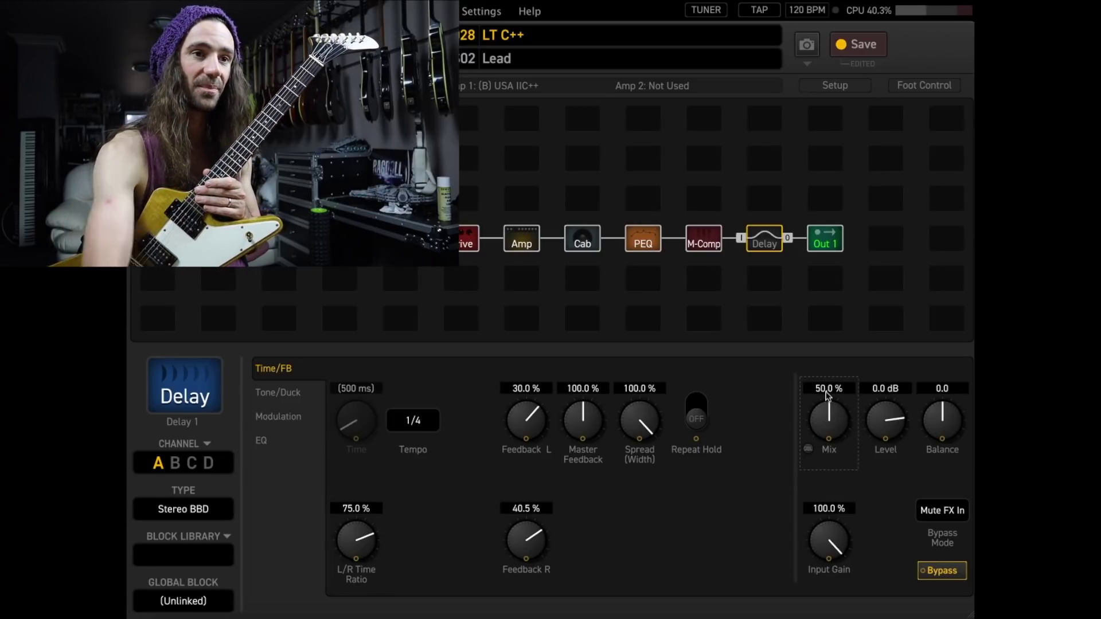
left_click(533, 390)
type("0")
key("Return")
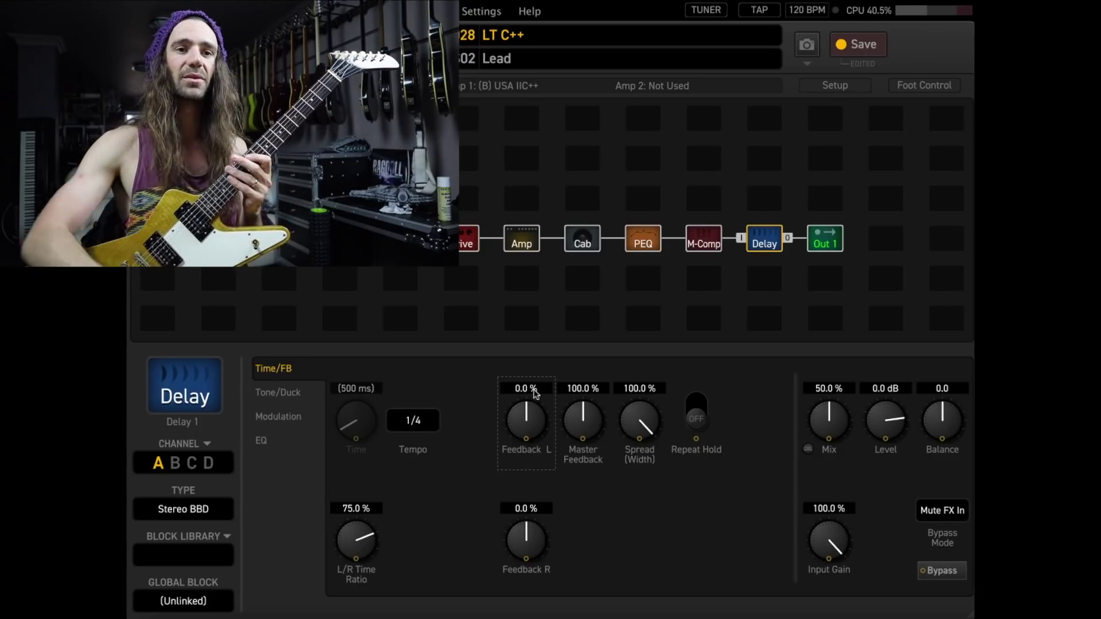
Enter 25 in the Stereo BBD Mix field, down from 50%.
left_click(835, 388)
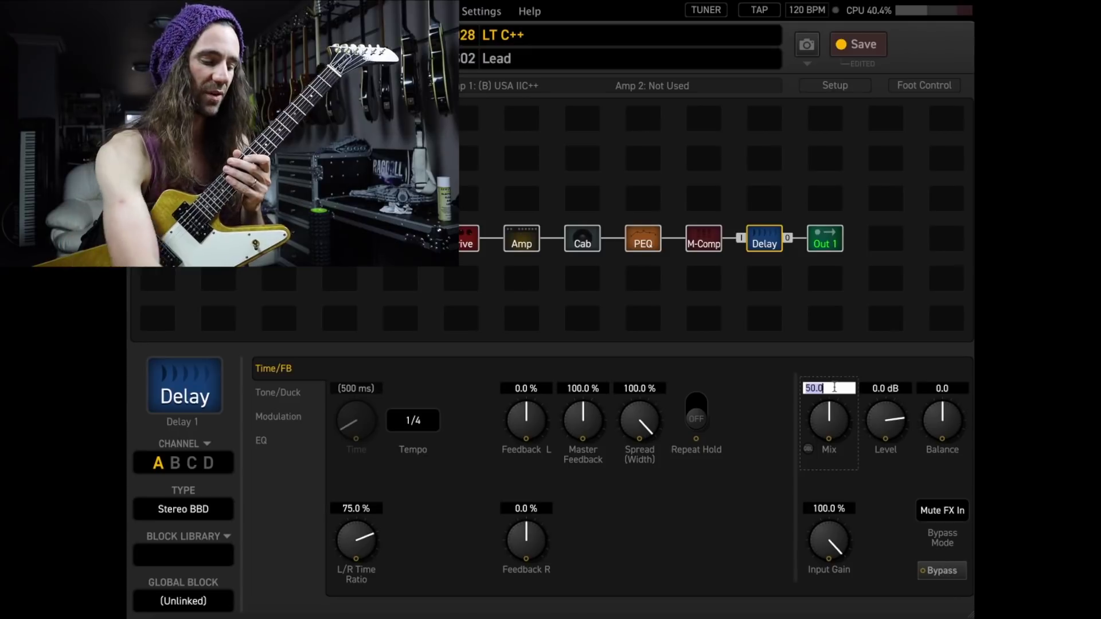
type("25")
key("Return")
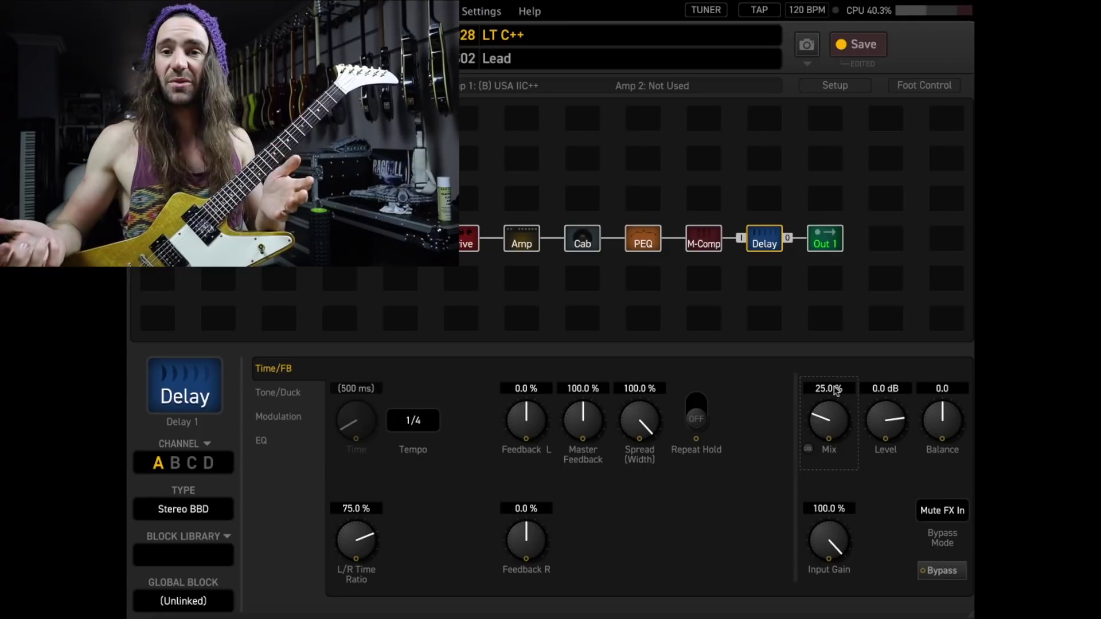
Enter 15% for Feedback L, which moves Feedback R to 24.1%.
double_click(520, 388)
type("15")
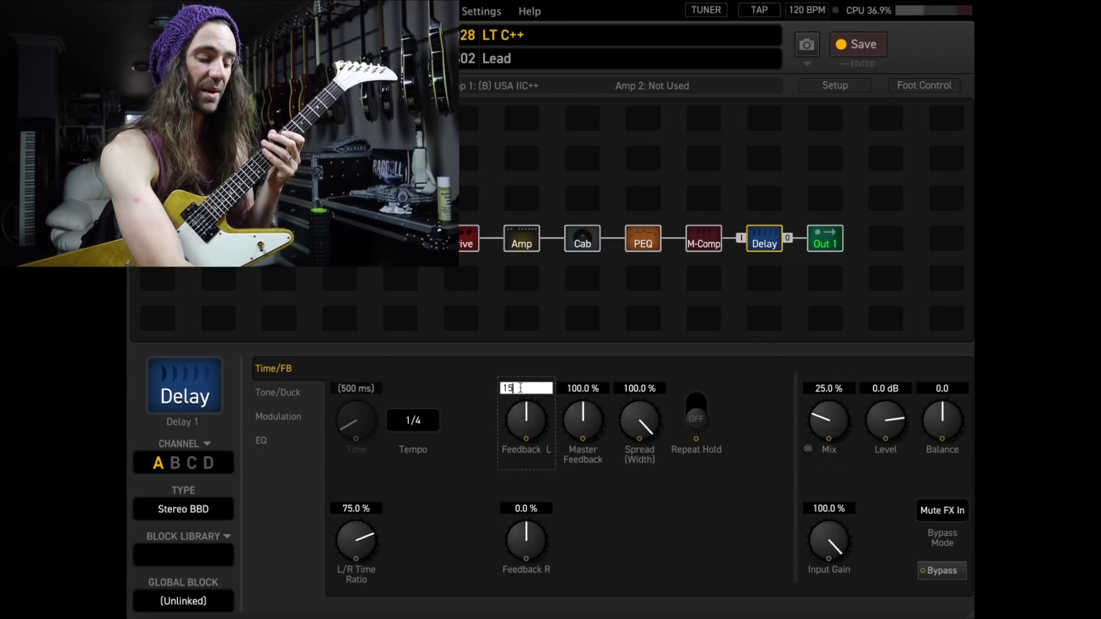
key("Return")
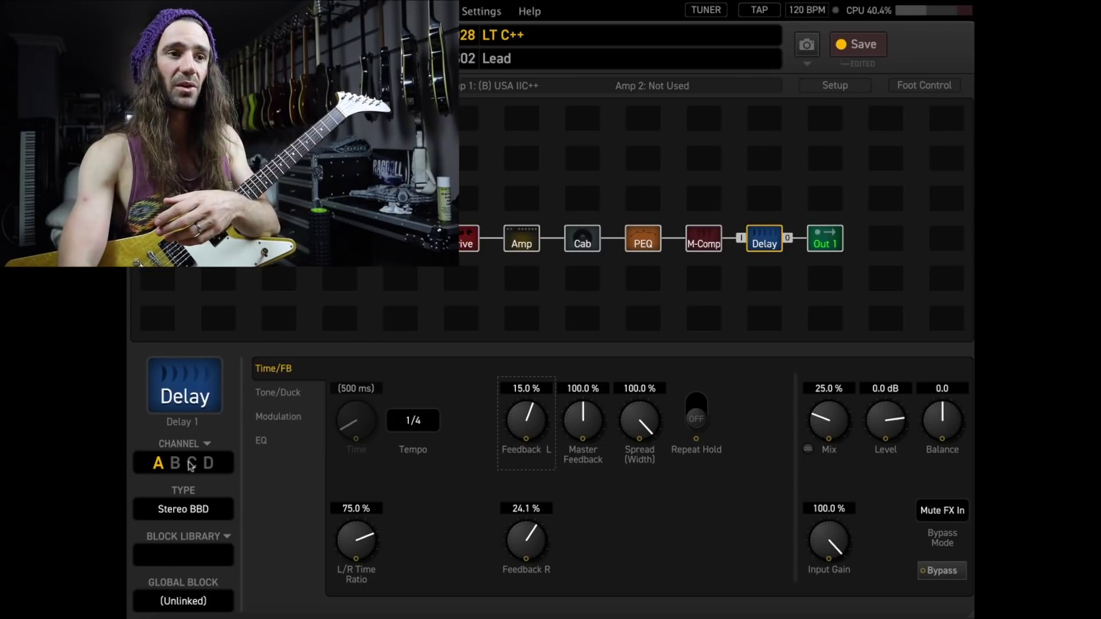
Show the delay's EQ page: 100 Hz low cut, 2900 Hz high cut, 24 dB/Oct slope.
left_click(261, 442)
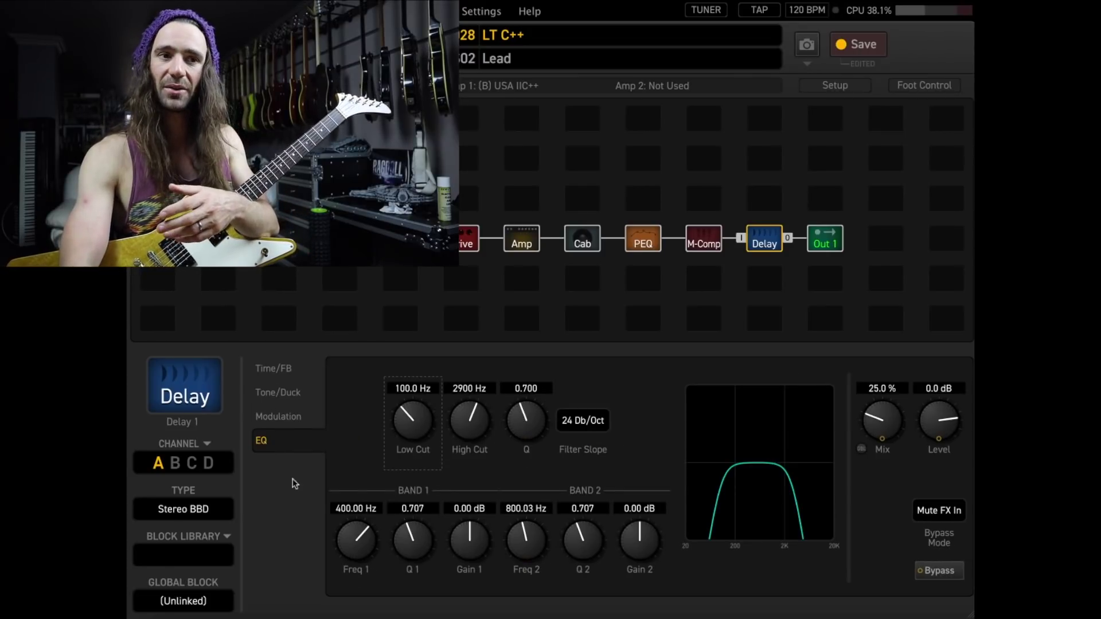
On the Tone/Duck page, sweep the Diffusion knob, reset it, and settle at 21.3%.
left_click(308, 398)
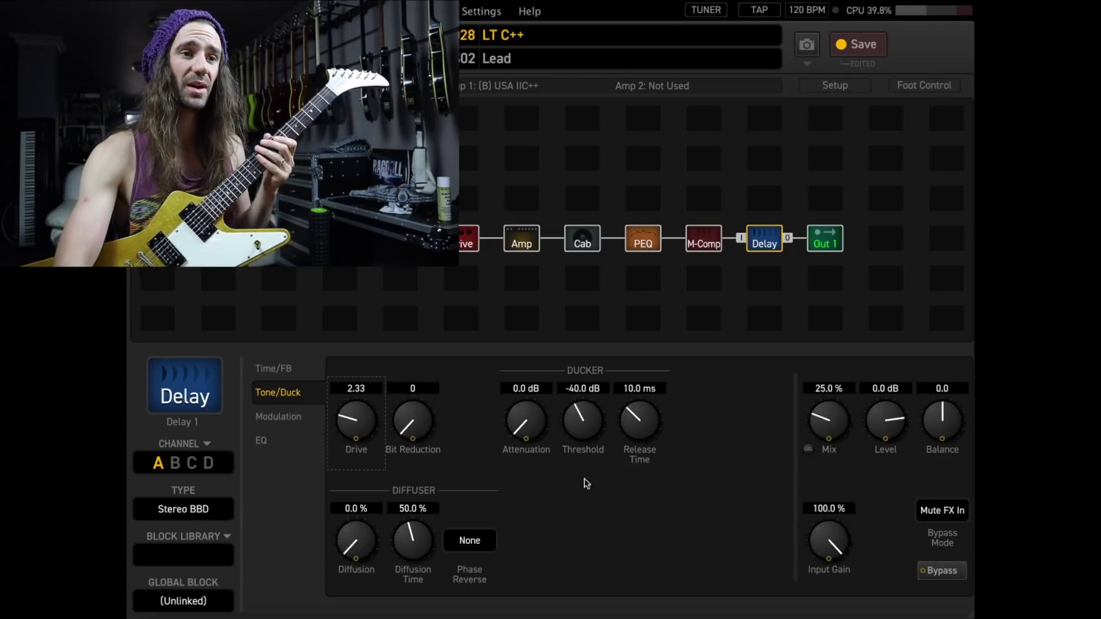
left_click_drag(360, 573, 374, 494)
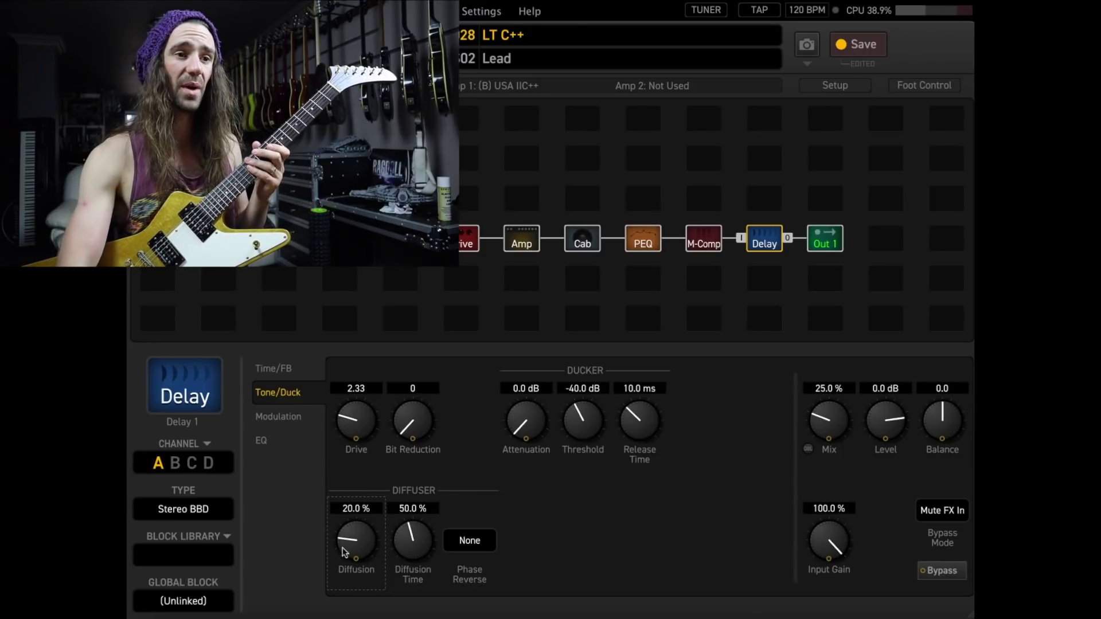
left_click_drag(344, 551, 367, 492)
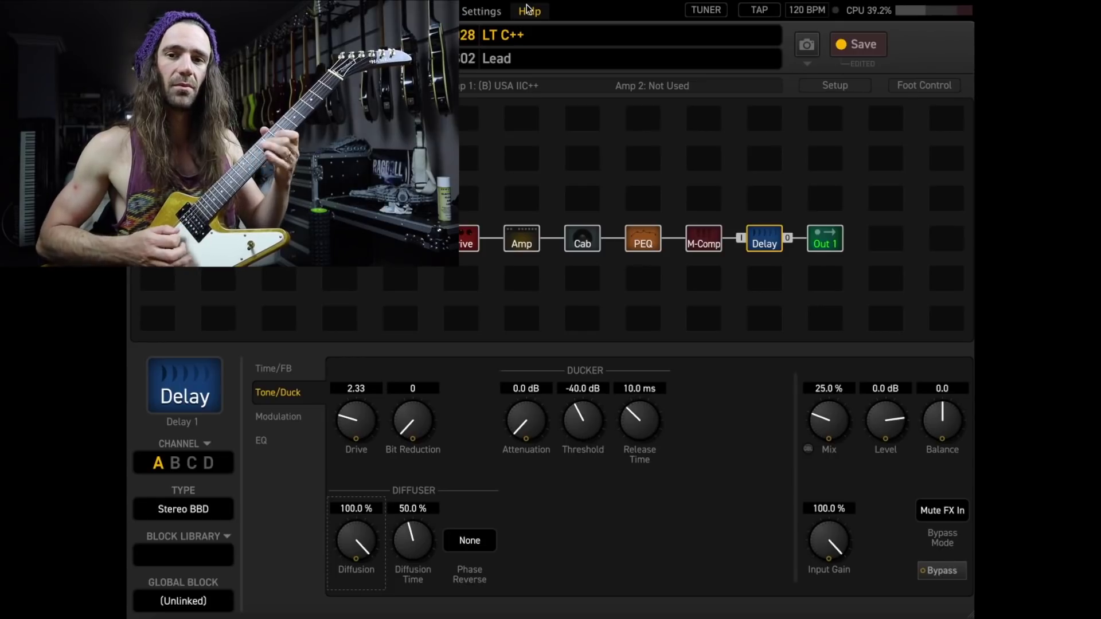
left_click_drag(339, 548, 352, 516)
double_click(356, 541)
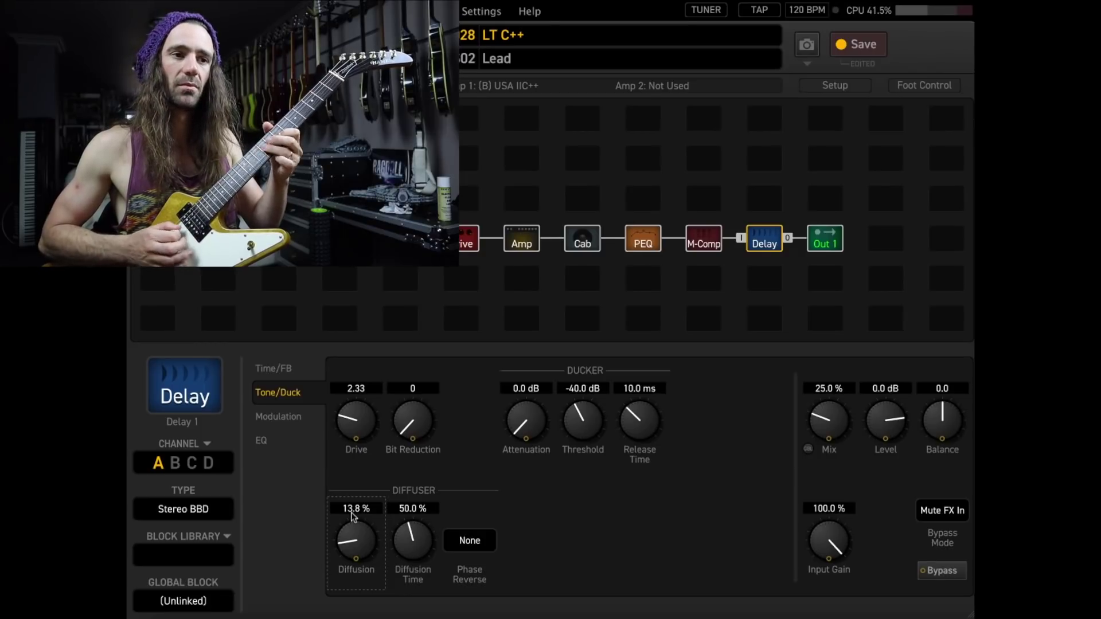
left_click_drag(362, 547, 358, 519)
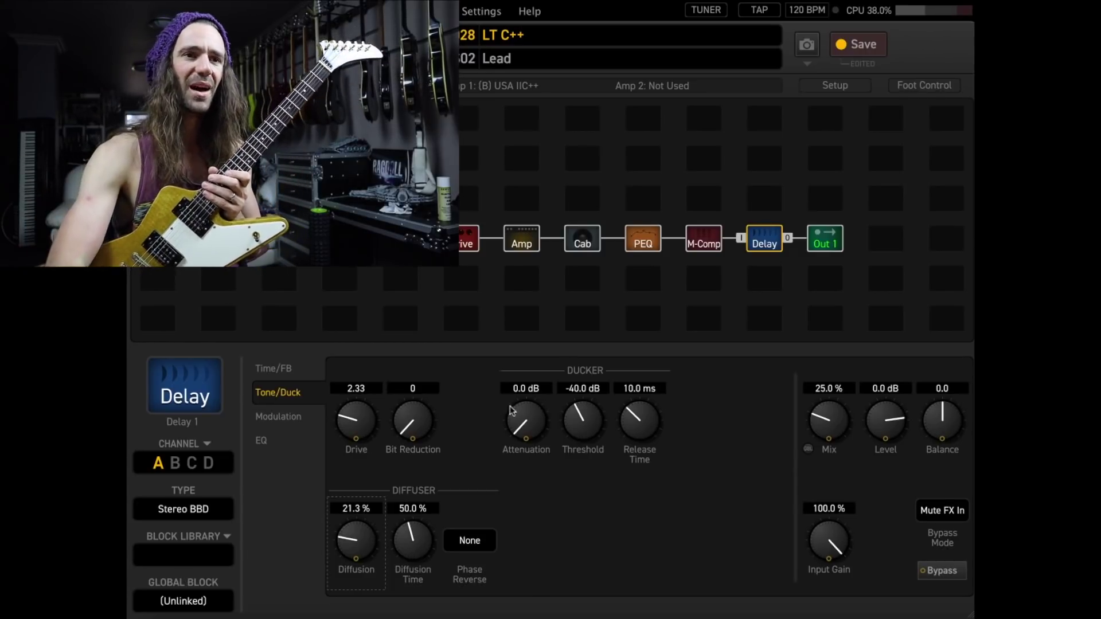
Enter 9 dB ducker Attenuation, lengthen the Release Time, then return Attenuation to 0 dB.
left_click(529, 389)
type("9")
key("Return")
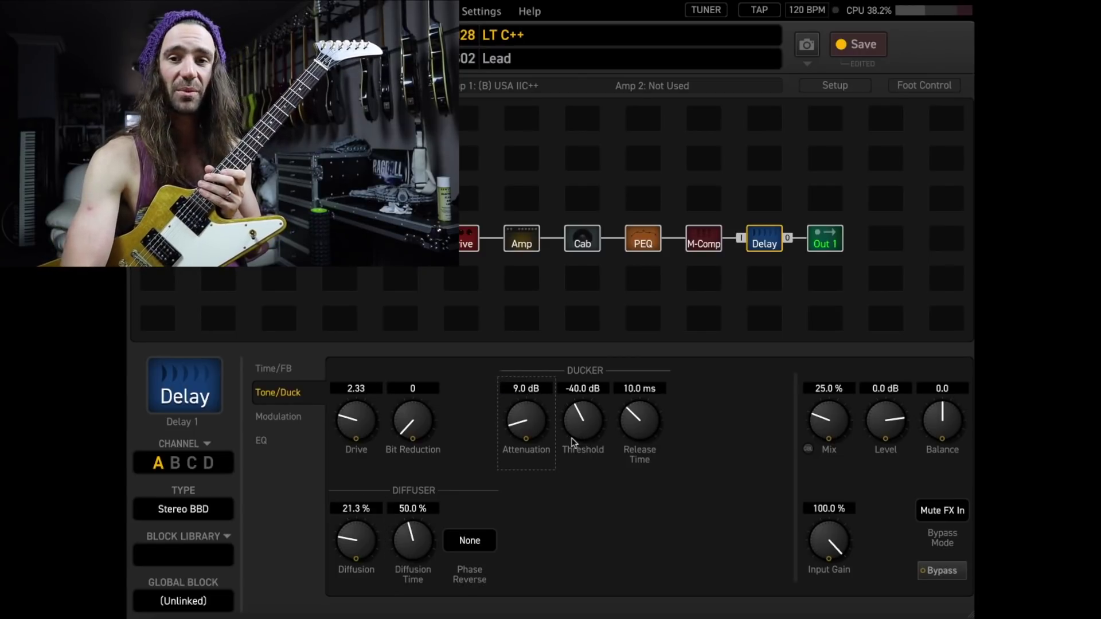
left_click_drag(637, 431, 677, 341)
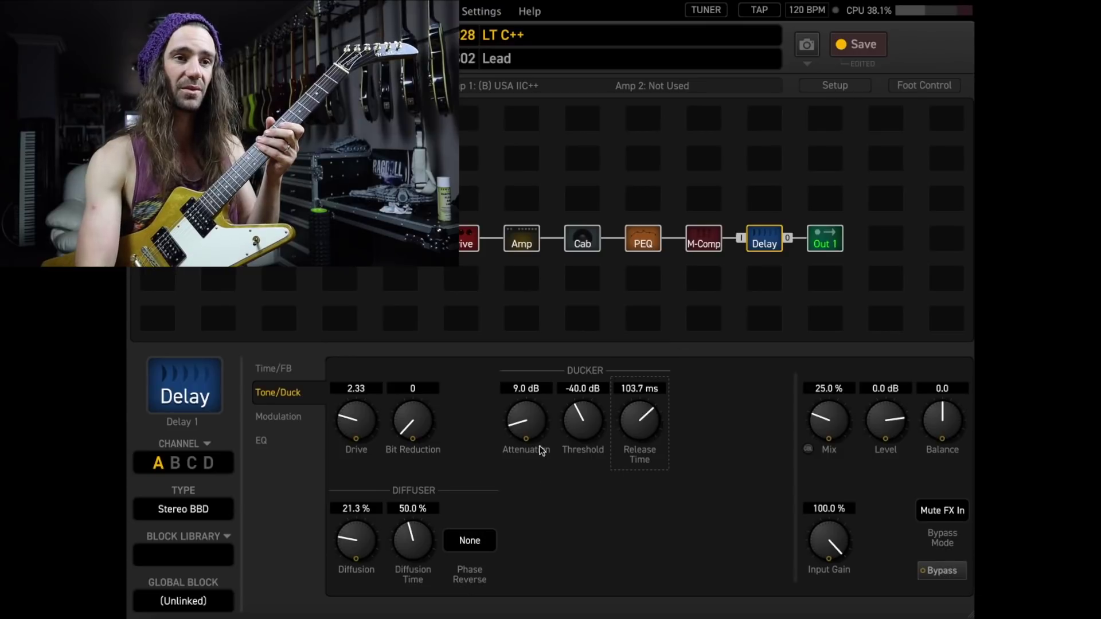
left_click_drag(532, 429, 518, 502)
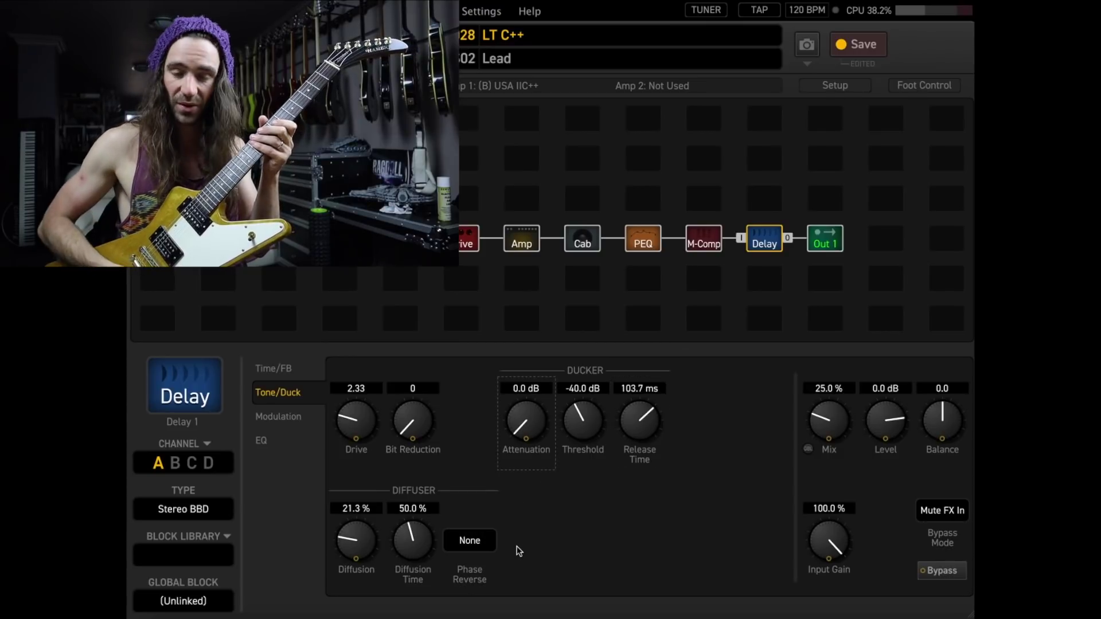
Re-enter 9 dB Attenuation, try 29.4 dB, then settle at about 12.7 dB.
left_click(518, 389)
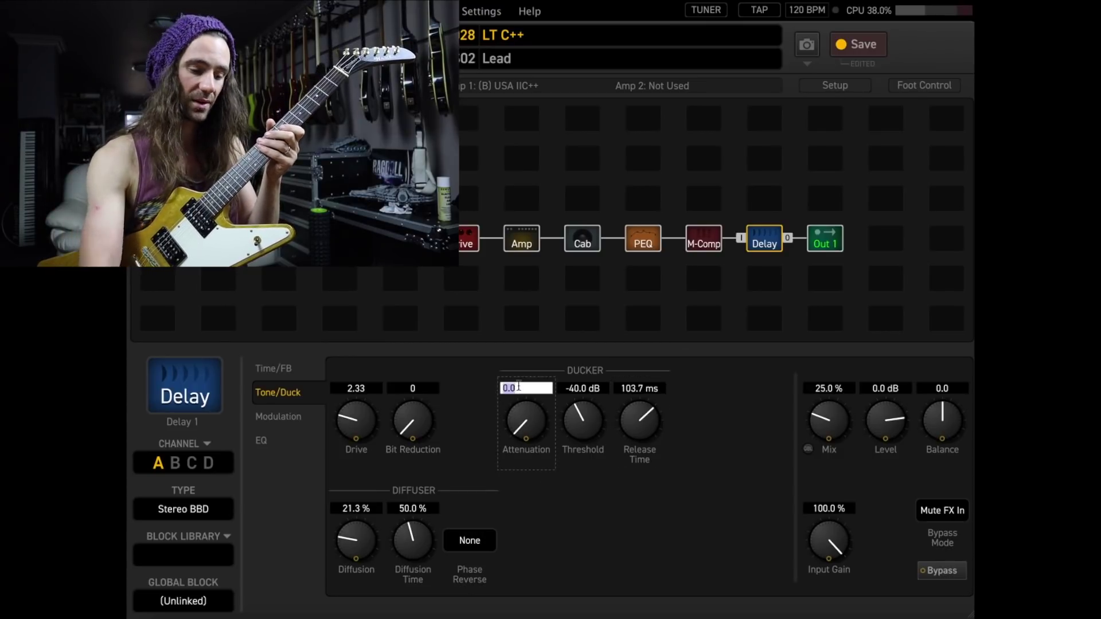
type("9")
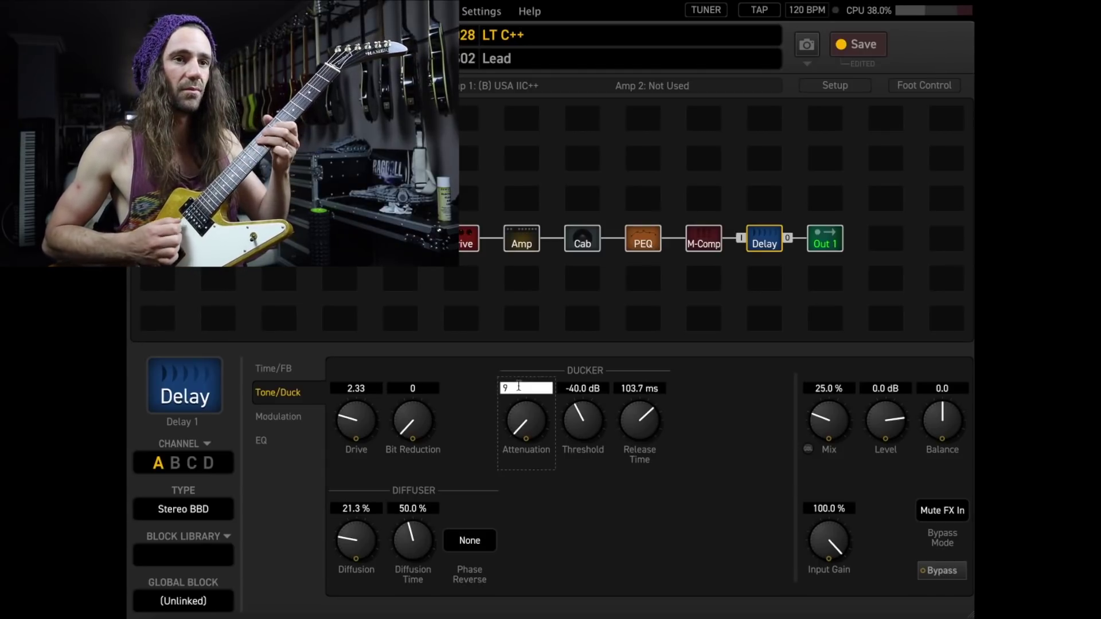
key("Return")
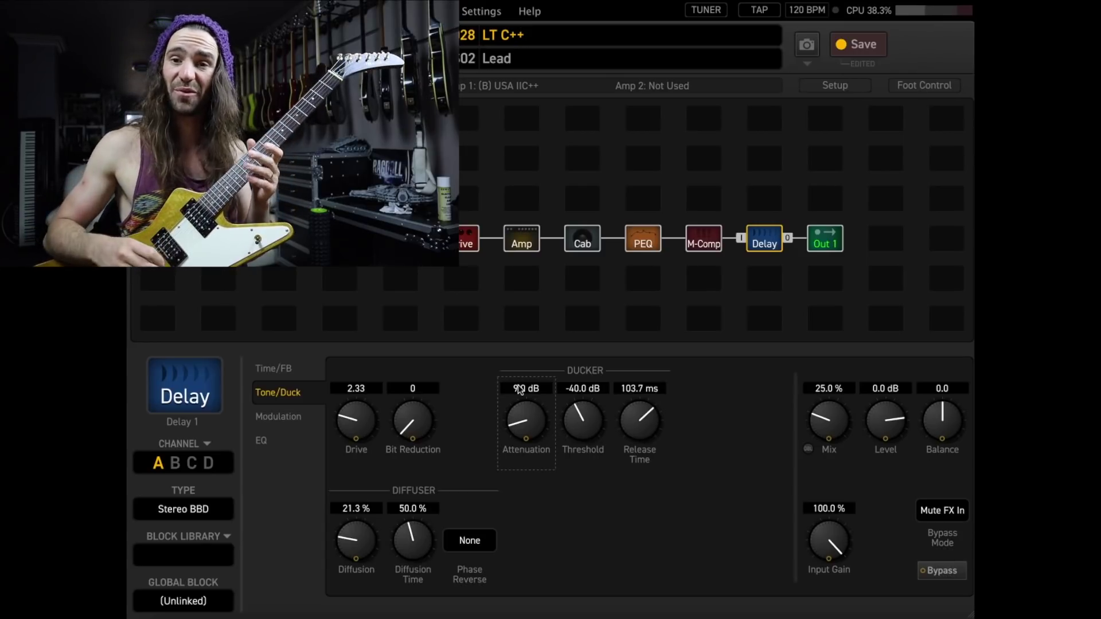
left_click_drag(520, 389, 534, 319)
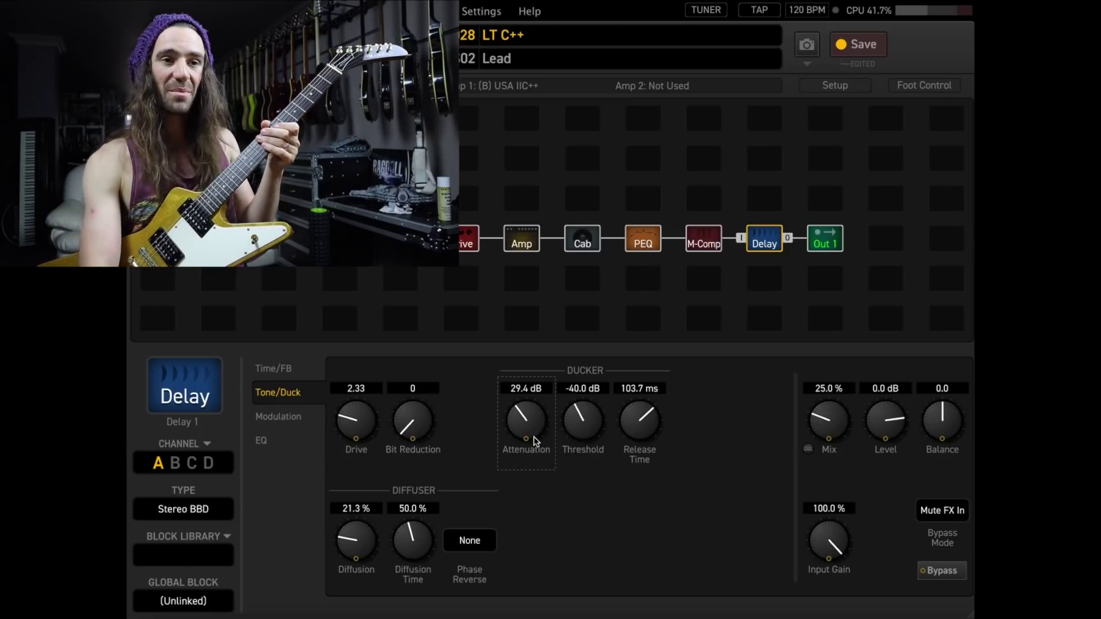
left_click_drag(533, 430, 502, 482)
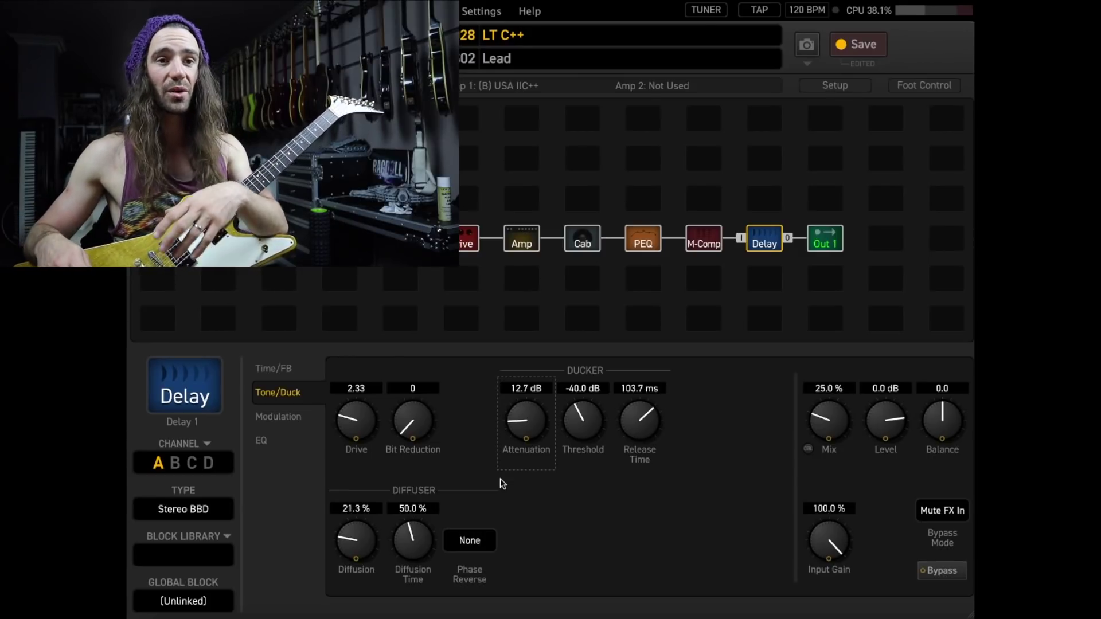
Return to the Time/FB page and tap the tempo to 111 BPM for a 541 ms delay.
left_click(263, 367)
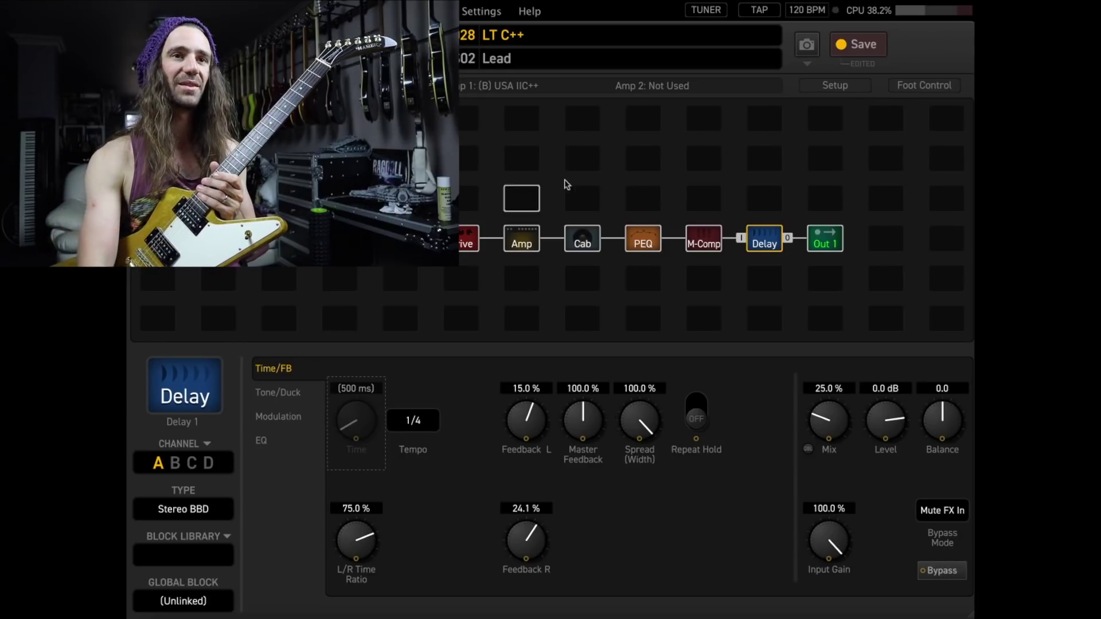
left_click(760, 16)
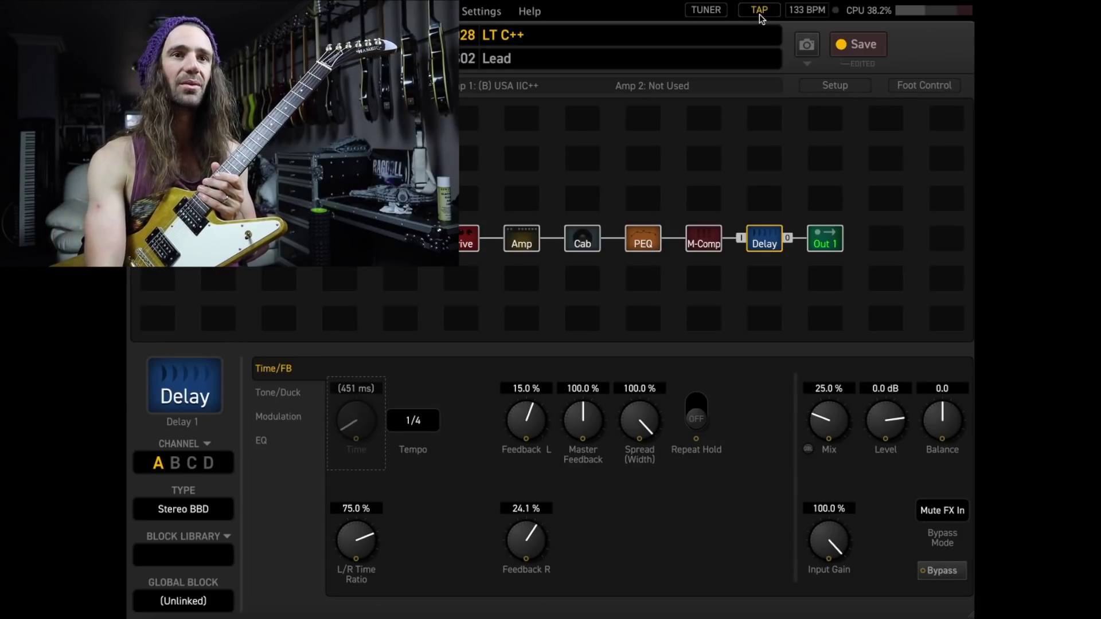
left_click(760, 16)
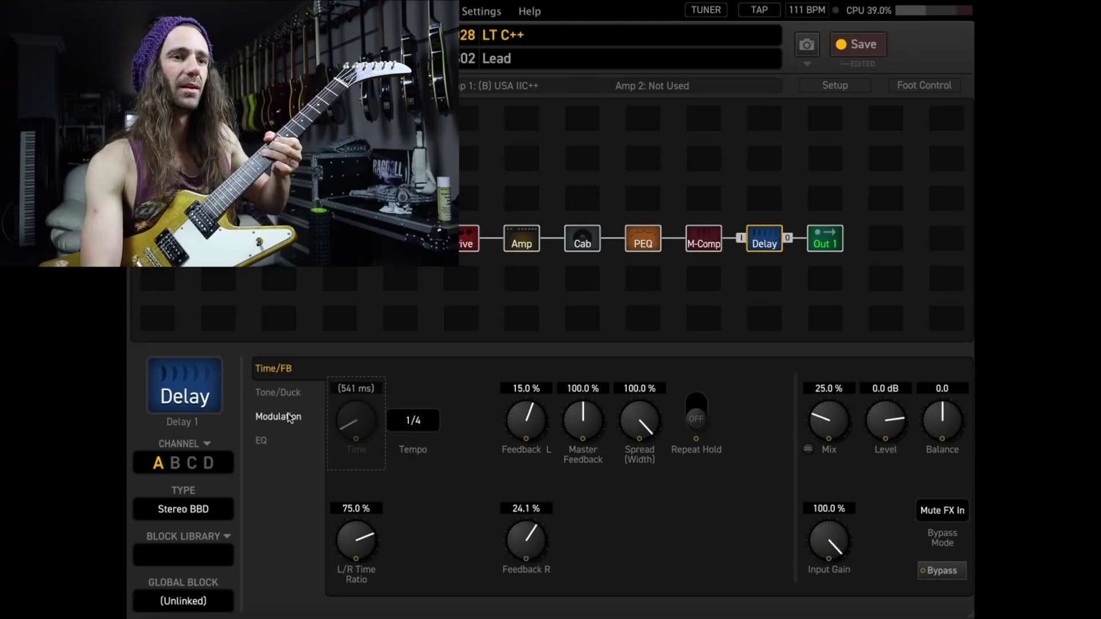
On the Tone/Duck page, lower the ducker Attenuation to 7.5 dB, then bring up the delay type list.
left_click(301, 395)
left_click_drag(526, 415, 527, 436)
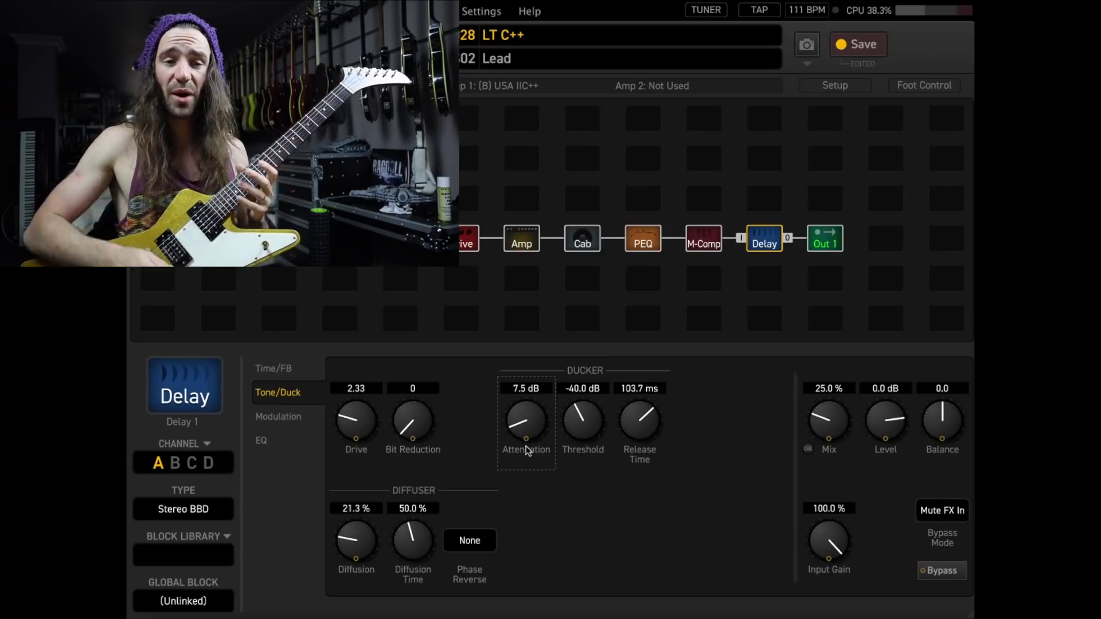
left_click(209, 515)
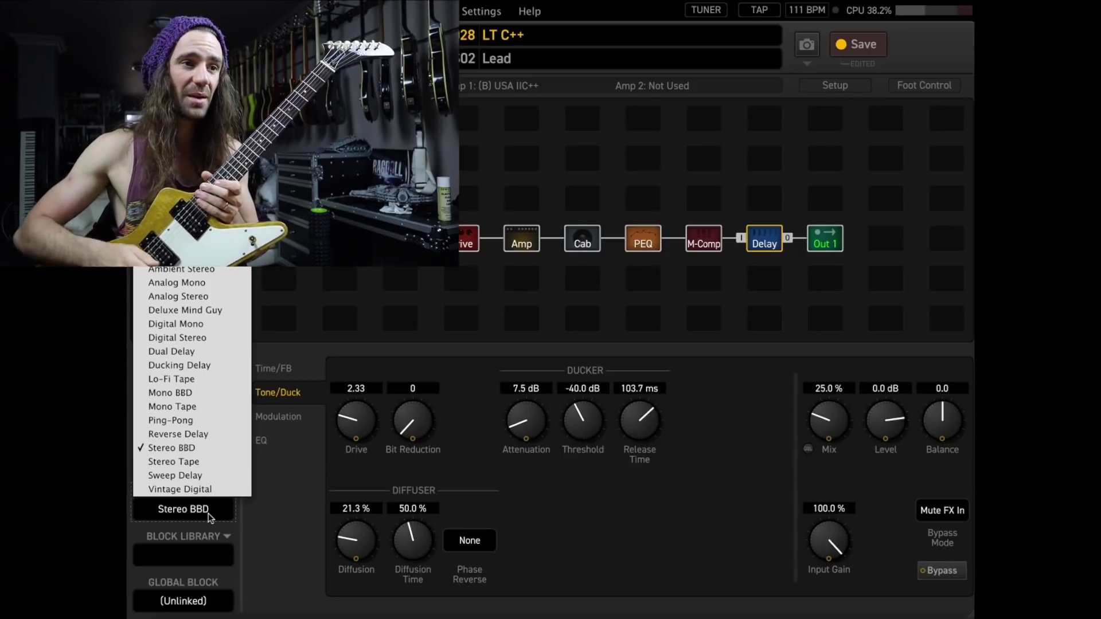
Switch to Stereo Tape with 3.3% diffusion, 9.3 dB attenuation, 125.6 ms release and 38.9% mix.
left_click(207, 464)
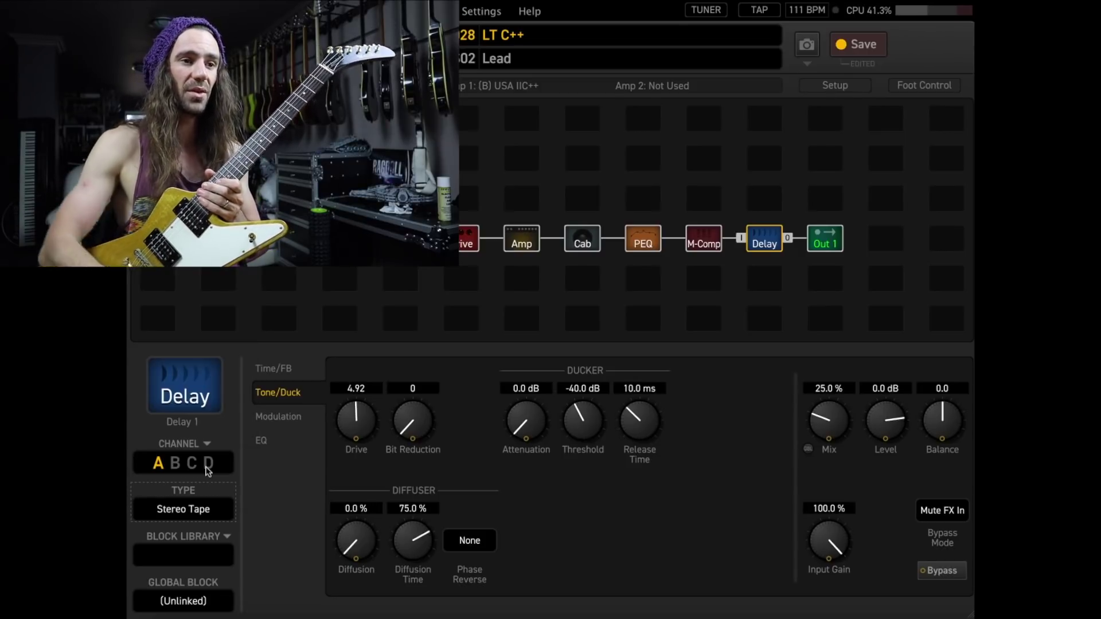
mouse_move(359, 548)
left_mouse_down()
mouse_move(362, 523)
mouse_move(363, 533)
left_mouse_up()
left_click_drag(527, 423, 523, 375)
left_click_drag(622, 393, 668, 310)
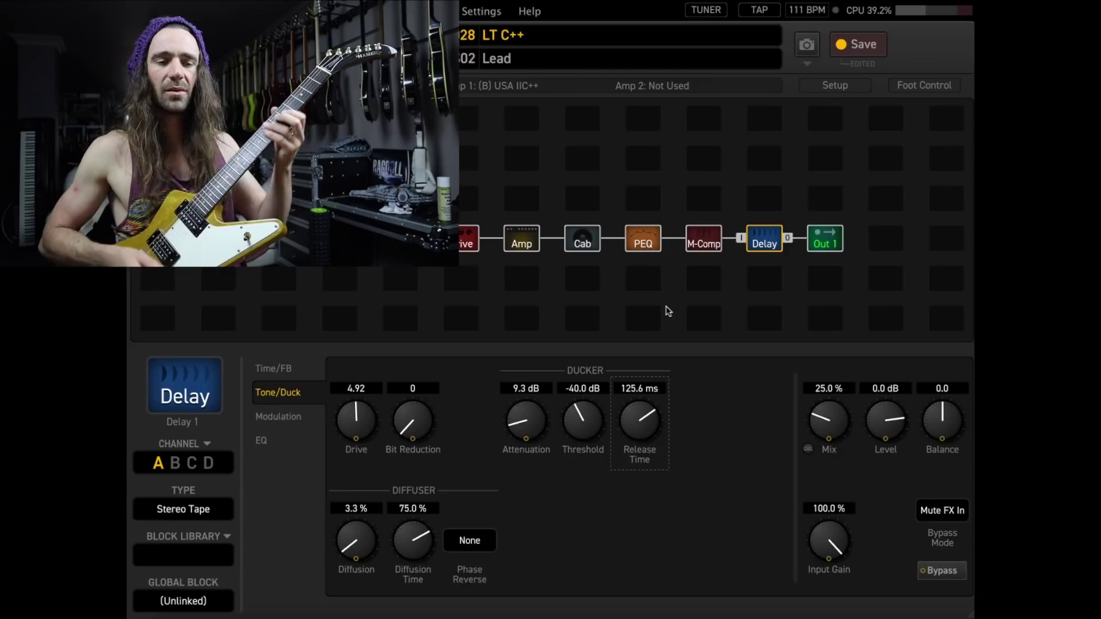
left_click_drag(829, 435, 831, 386)
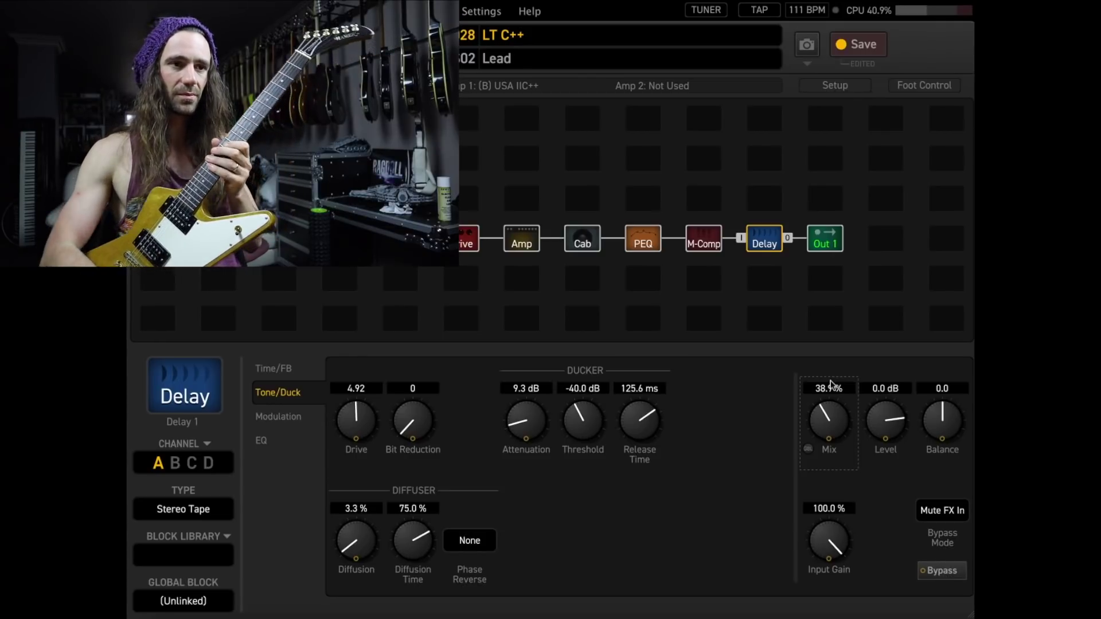
left_click(204, 510)
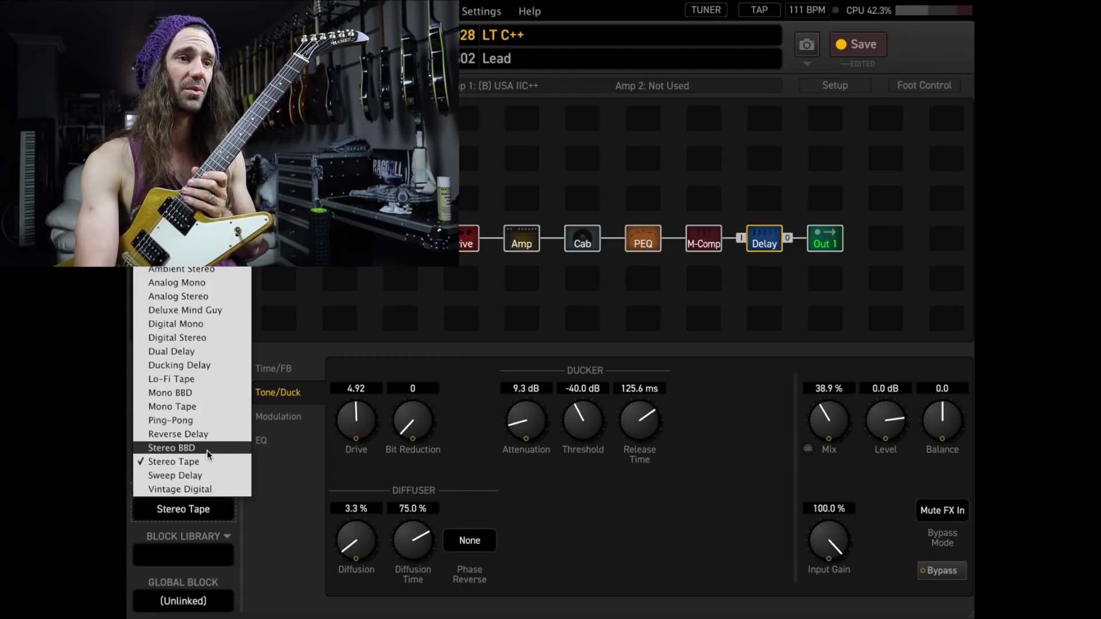
Switch to Digital Stereo with 11 dB attenuation, 20.1% diffusion and 100 ms release time.
left_click(202, 339)
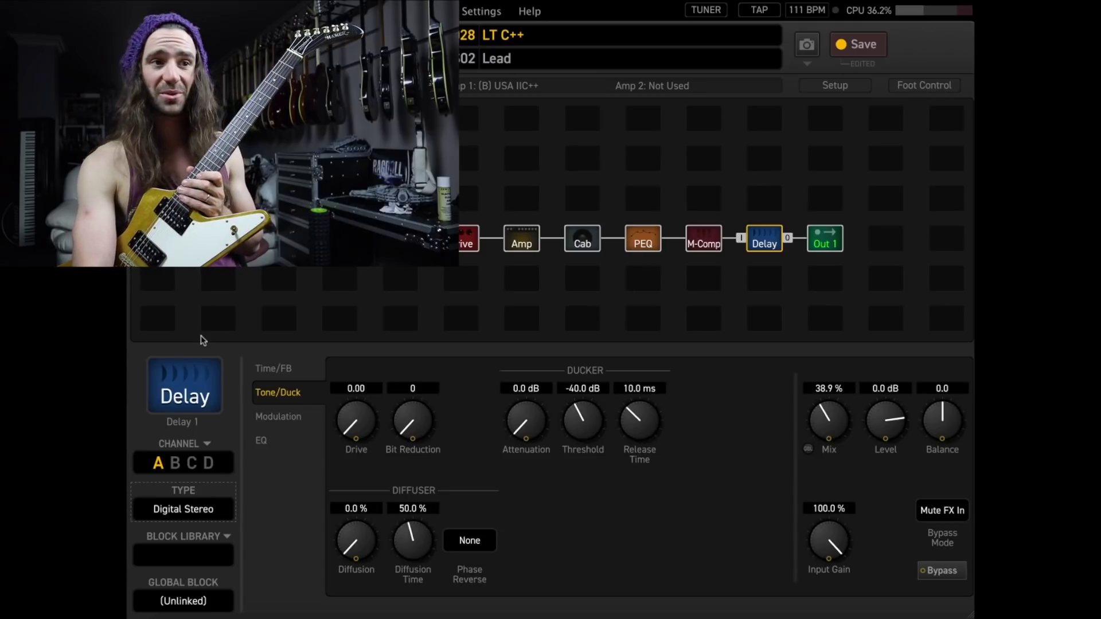
left_click_drag(524, 421, 521, 364)
left_click_drag(353, 564, 359, 476)
left_click(640, 424)
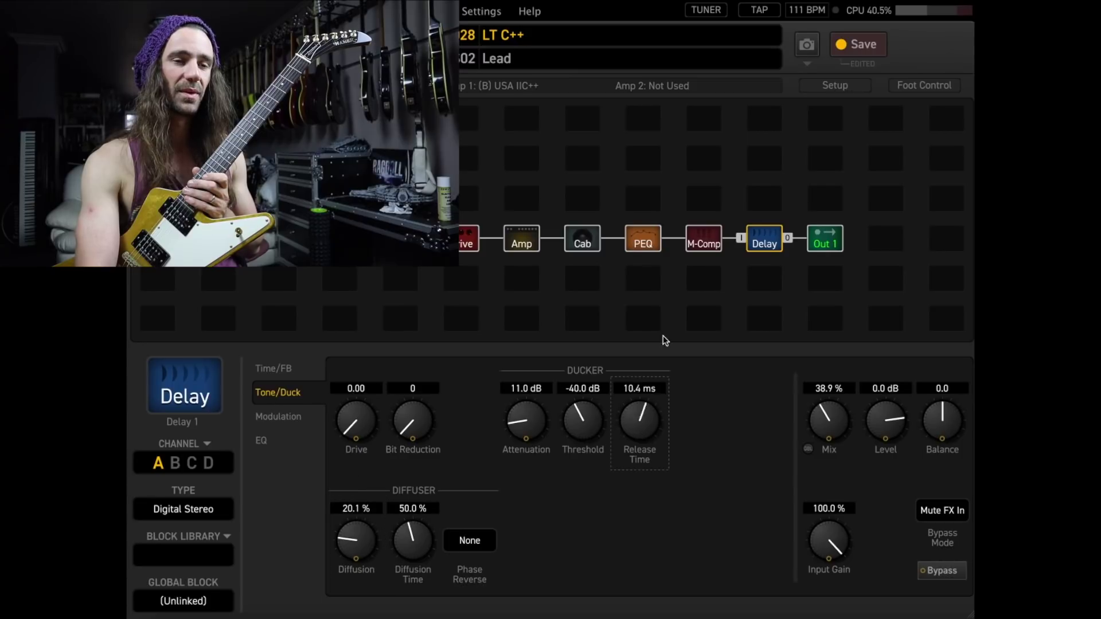
Set the delay's EQ High Cut to 10000 Hz.
left_click(316, 446)
double_click(471, 389)
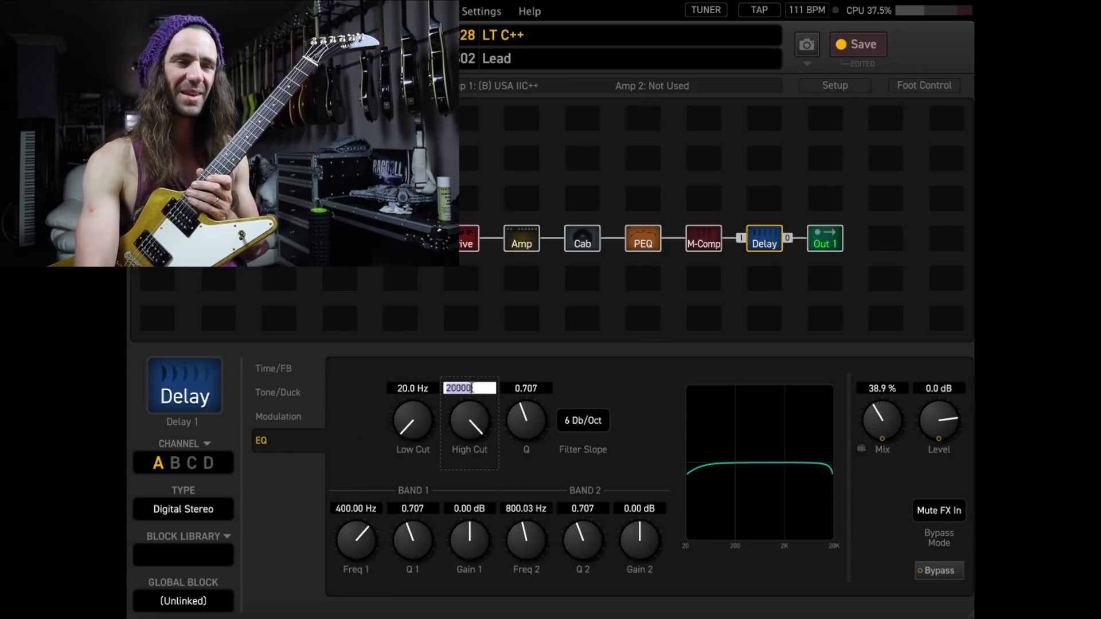
type("10000")
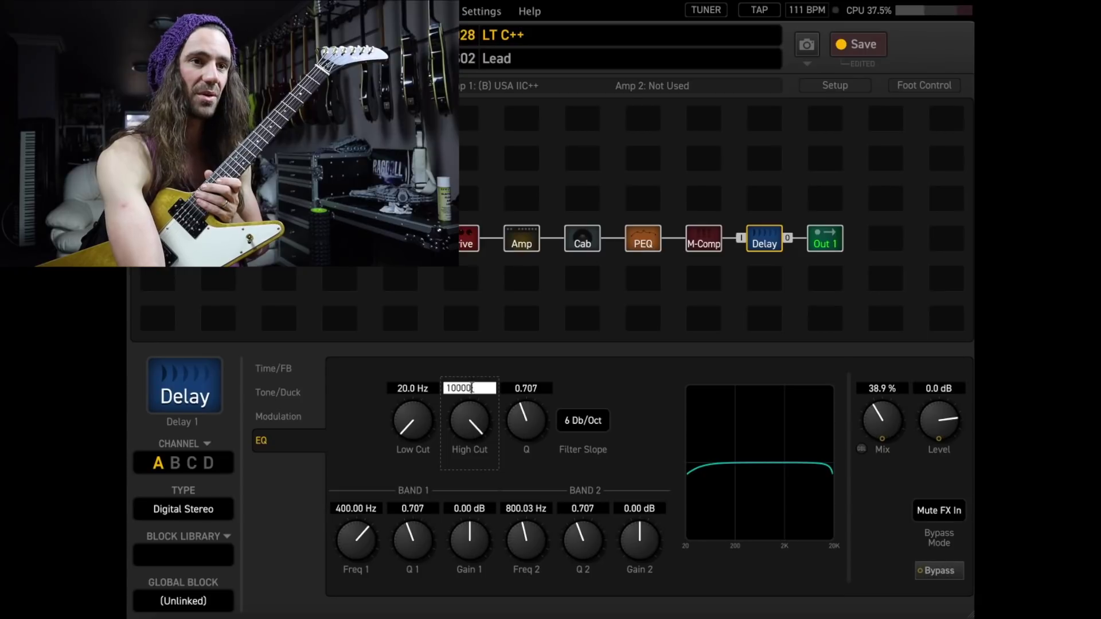
key("Return")
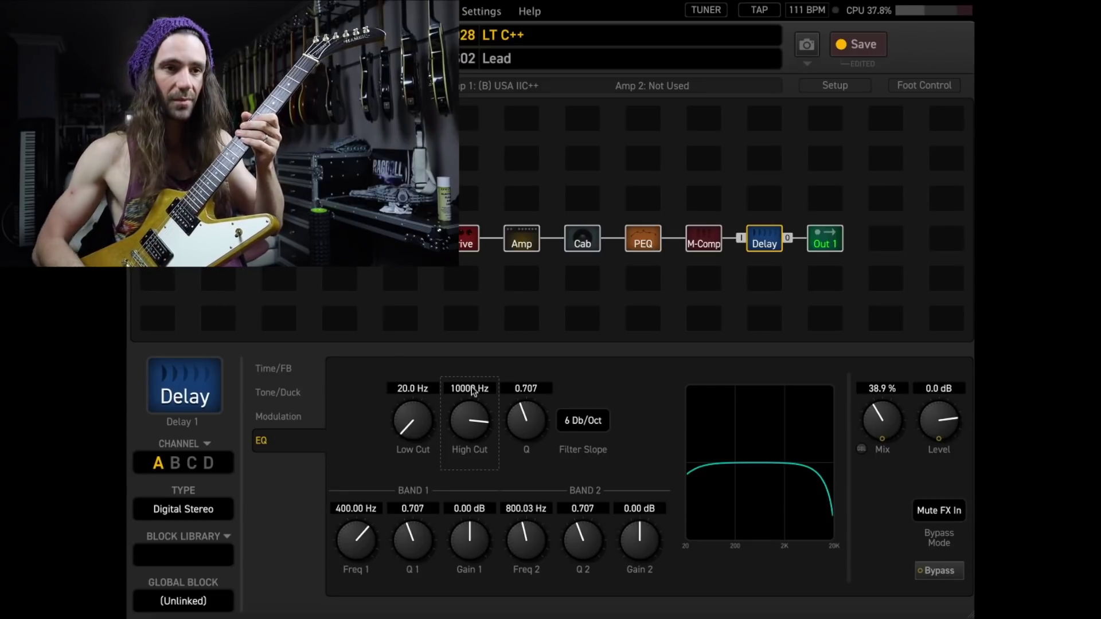
left_click(273, 368)
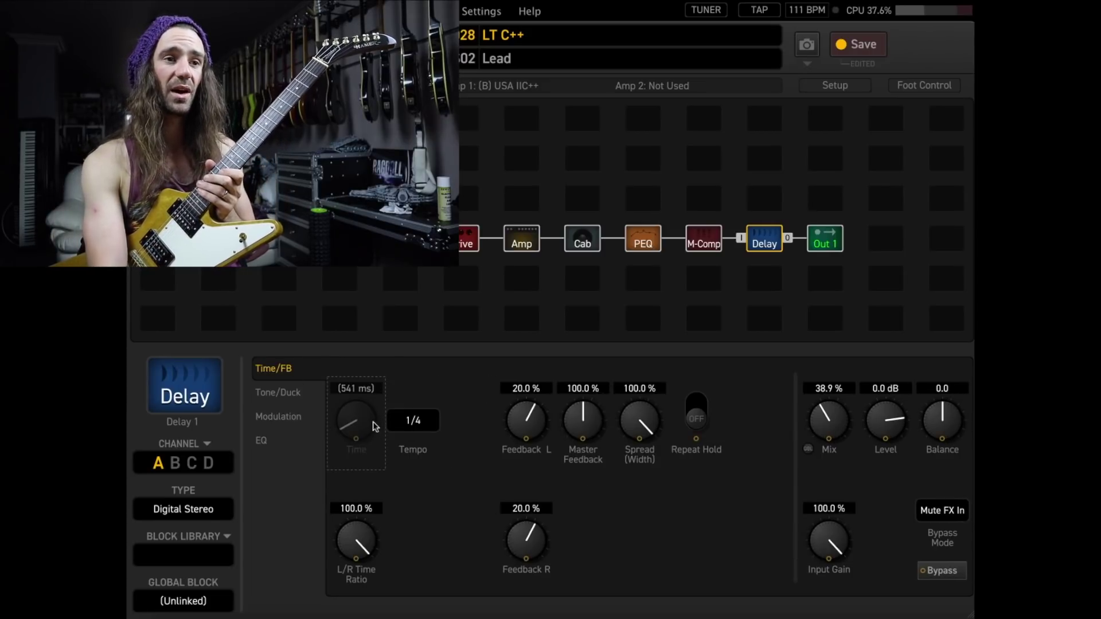
left_click(410, 427)
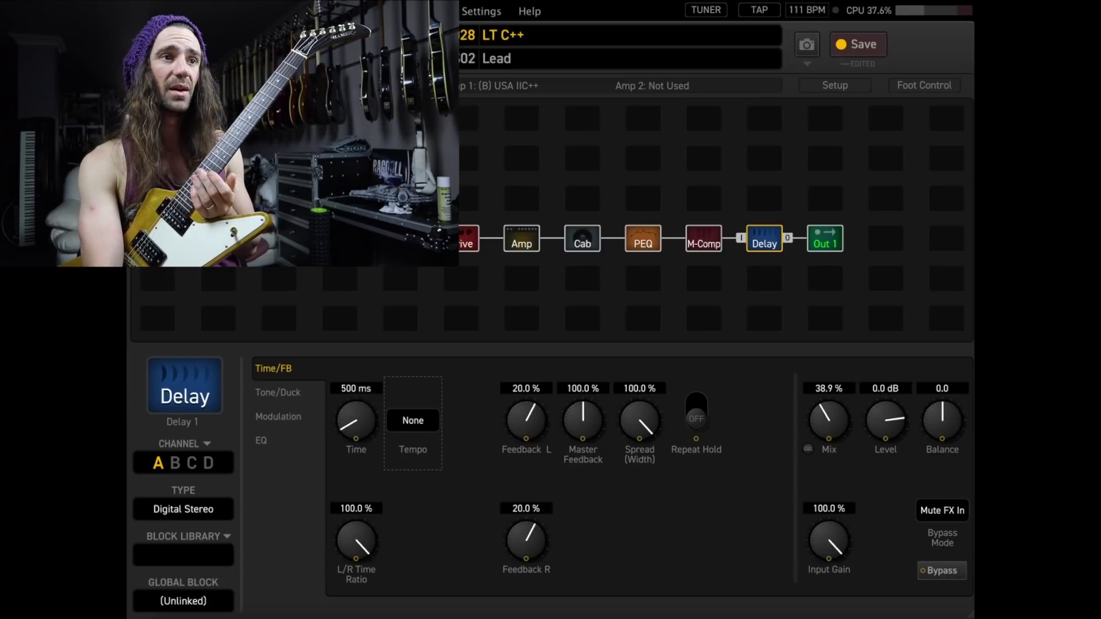
left_click(177, 106)
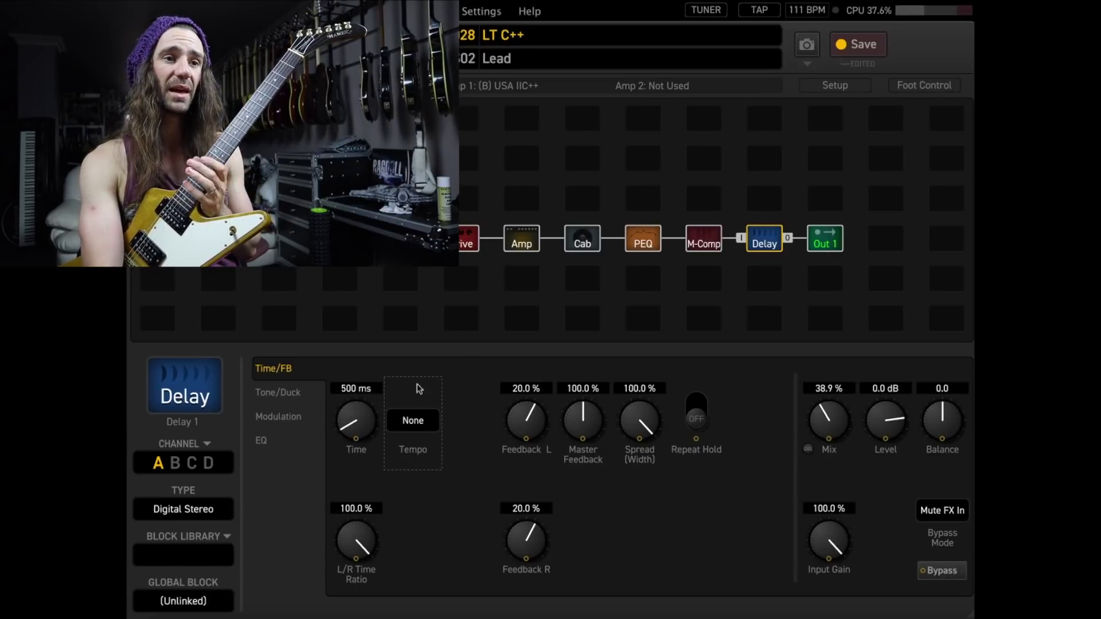
left_click(356, 390)
type("400")
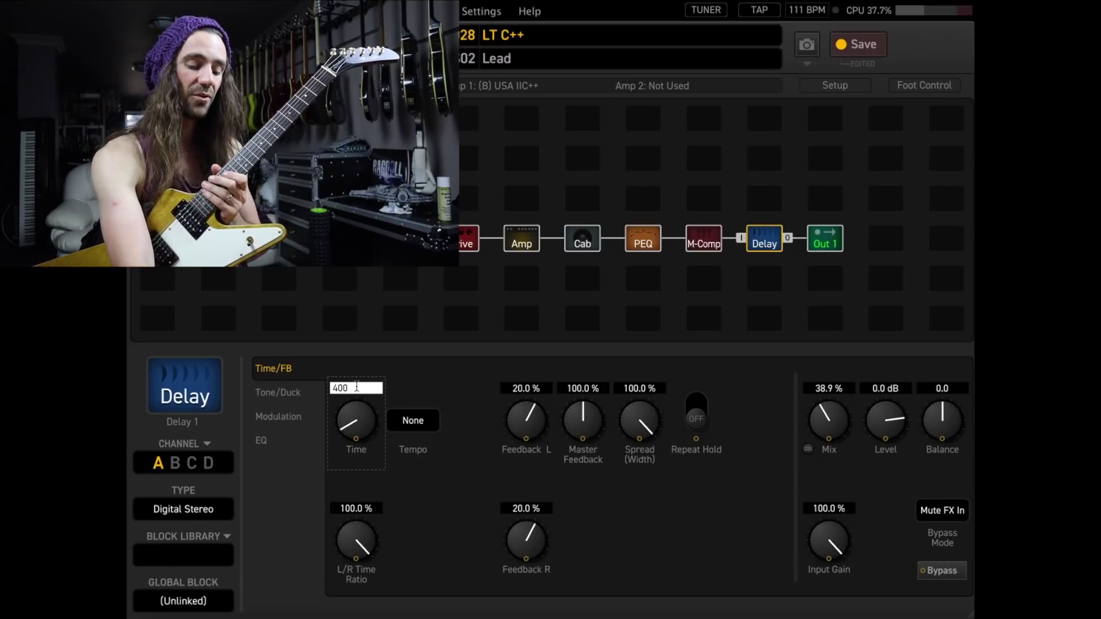
key("Return")
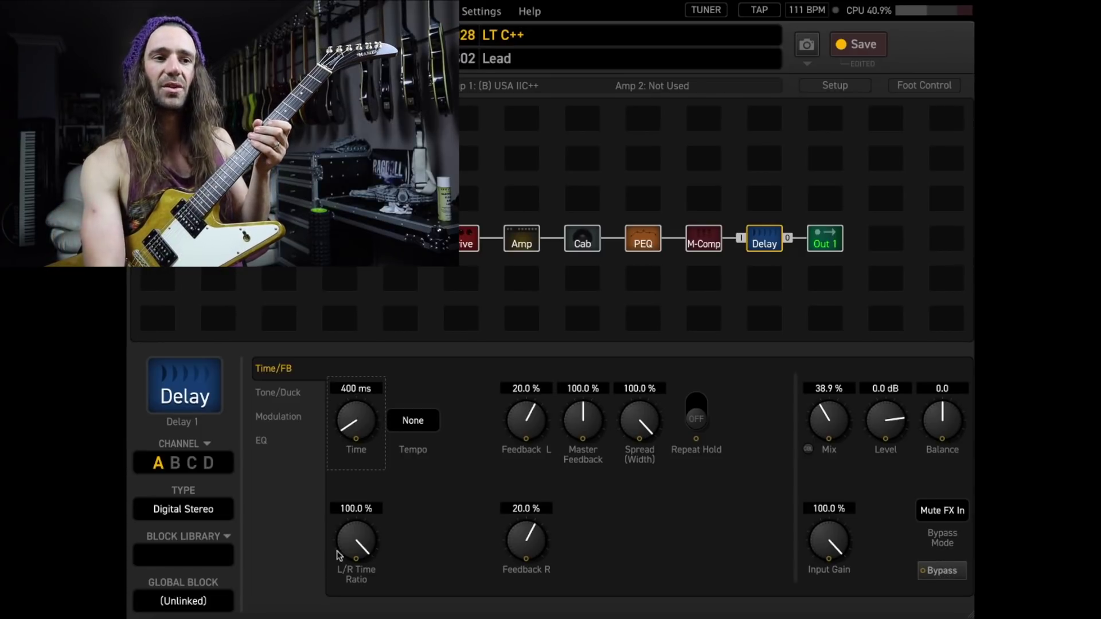
Lower the L/R Time Ratio to 91.5% and the delay time to 192 ms.
mouse_move(338, 555)
left_mouse_down()
mouse_move(349, 540)
mouse_move(350, 566)
left_mouse_up()
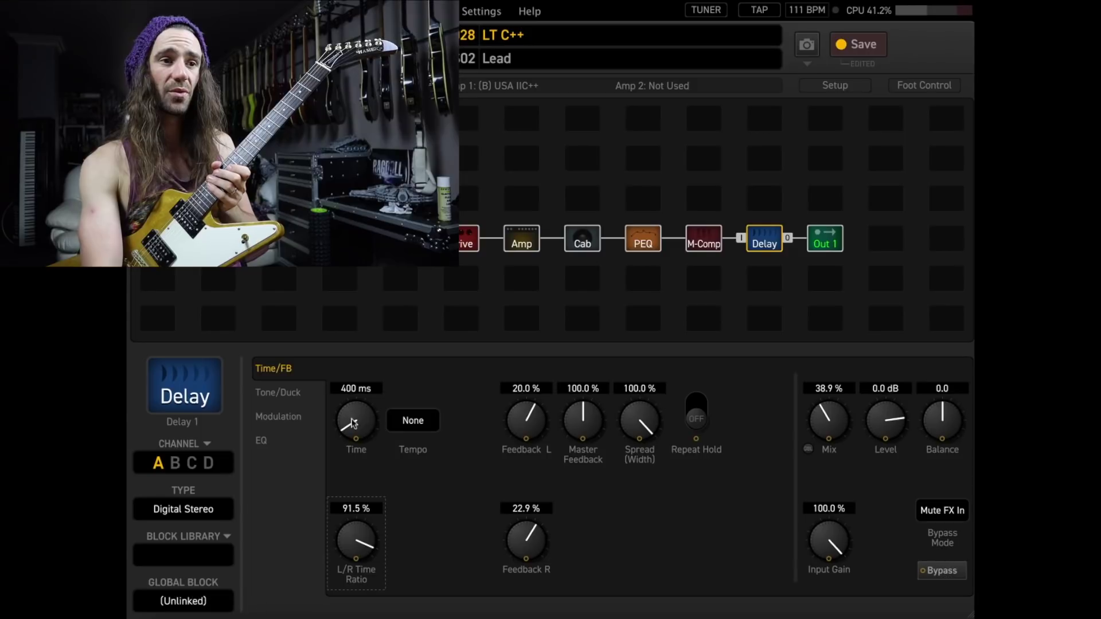
left_click_drag(355, 417, 352, 431)
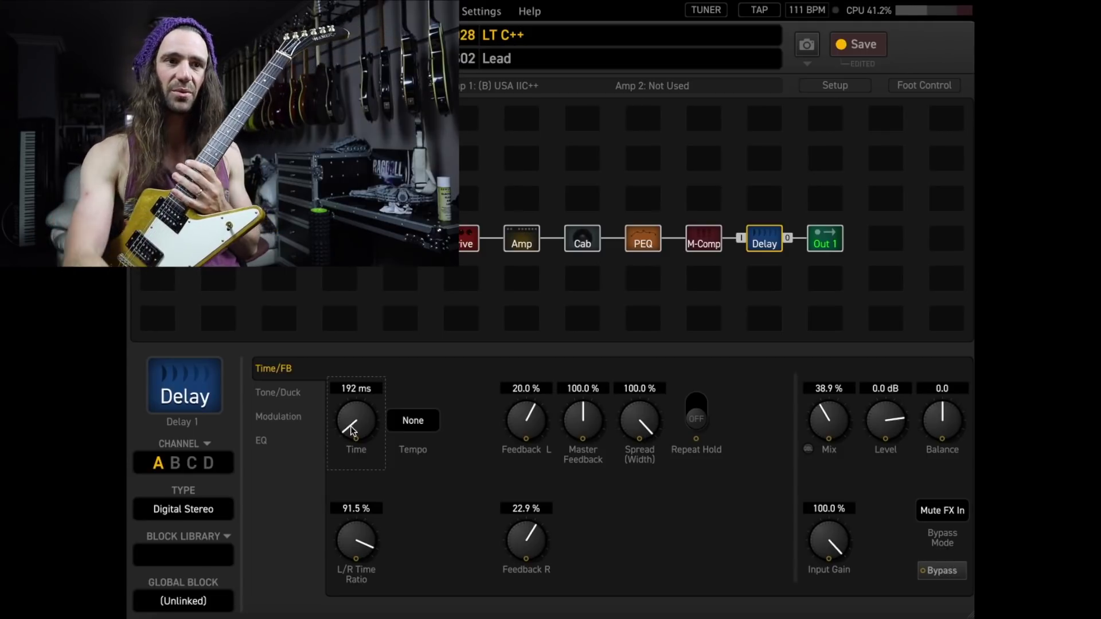
left_click(223, 508)
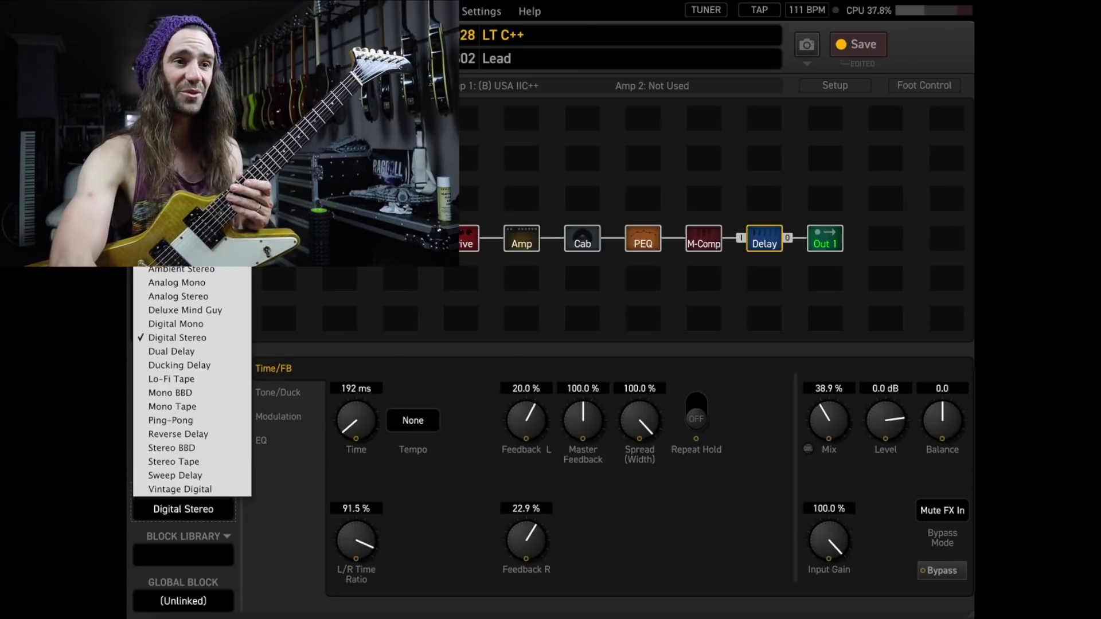
Sync the Digital Stereo delay to 1/4 notes (541 ms) and drop the L/R Time Ratio to 75%.
left_click(410, 427)
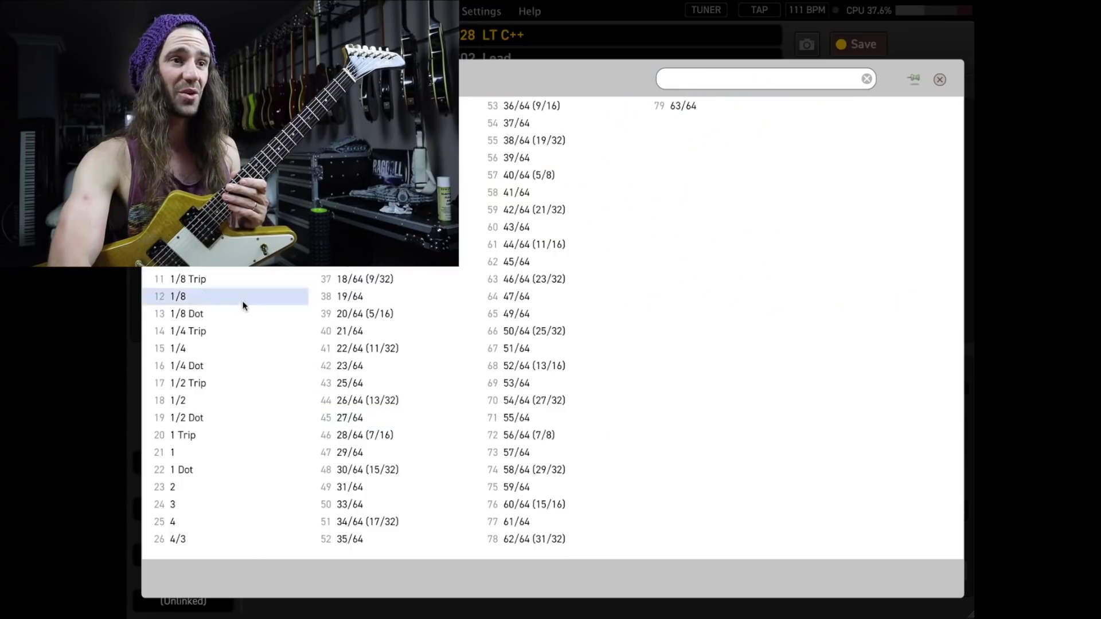
left_click(238, 348)
left_click(351, 508)
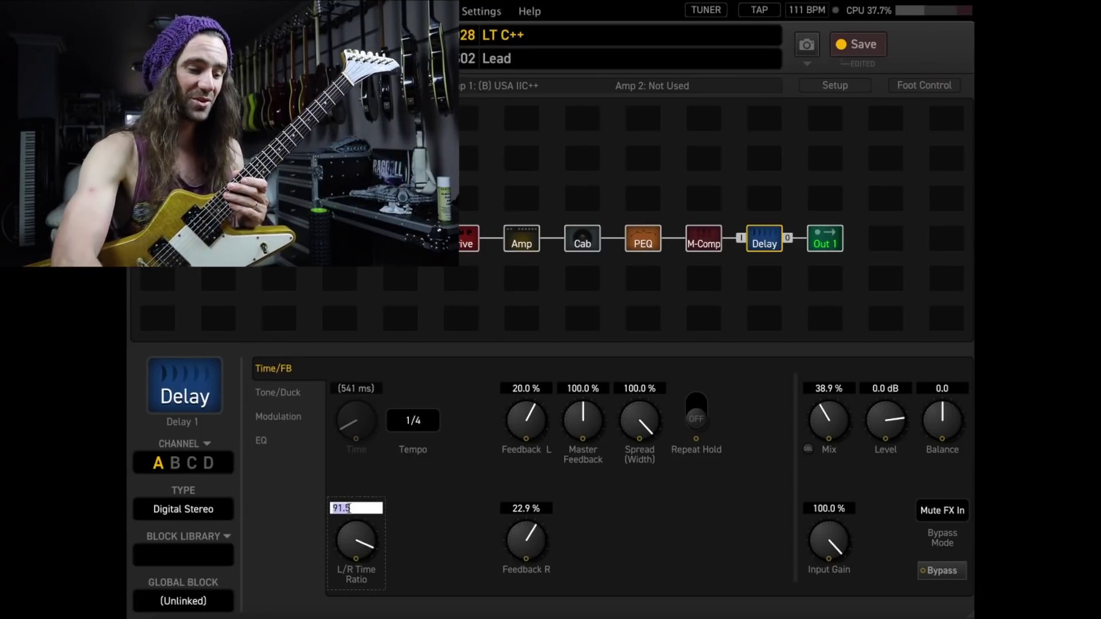
scroll(351, 510, "down", 5)
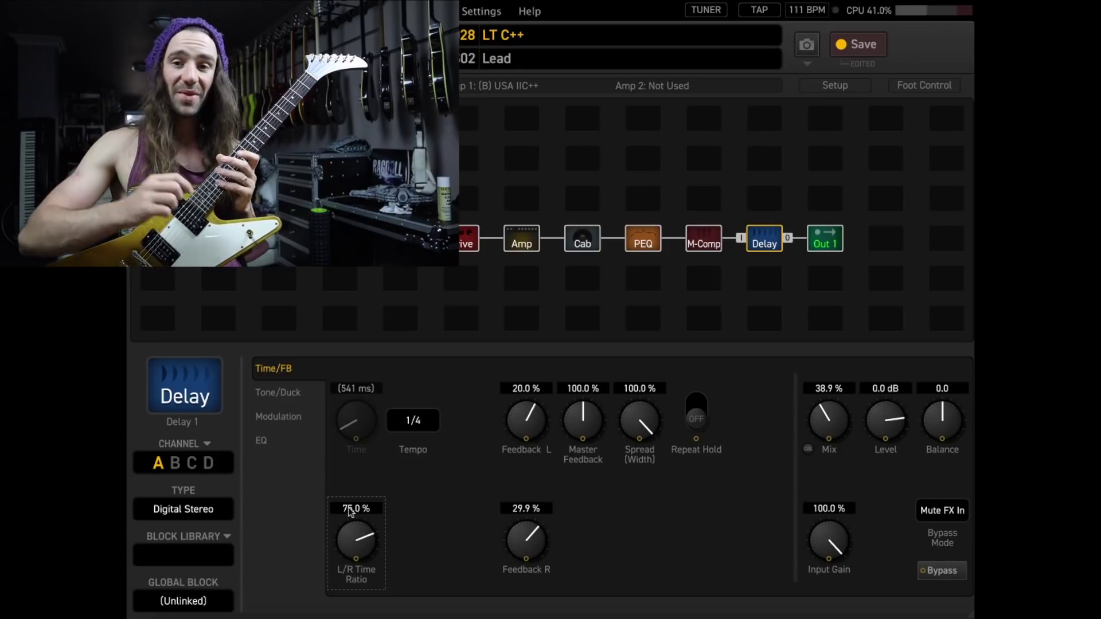
Look through the Delay block's options menu, then view the delay's Modulation settings.
right_click(777, 243)
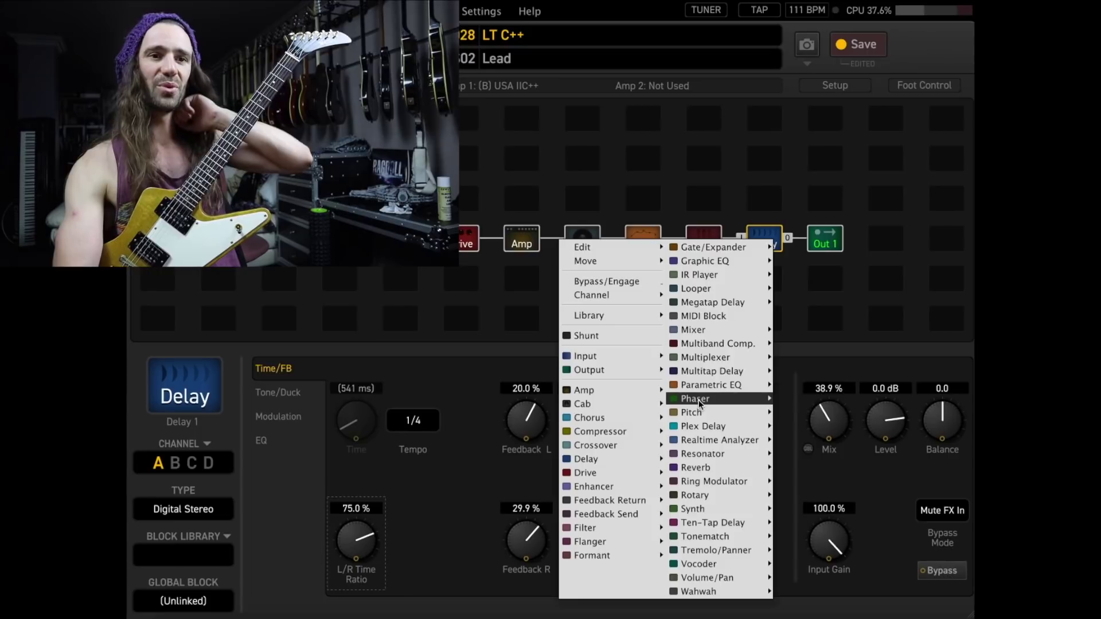
mouse_move(698, 401)
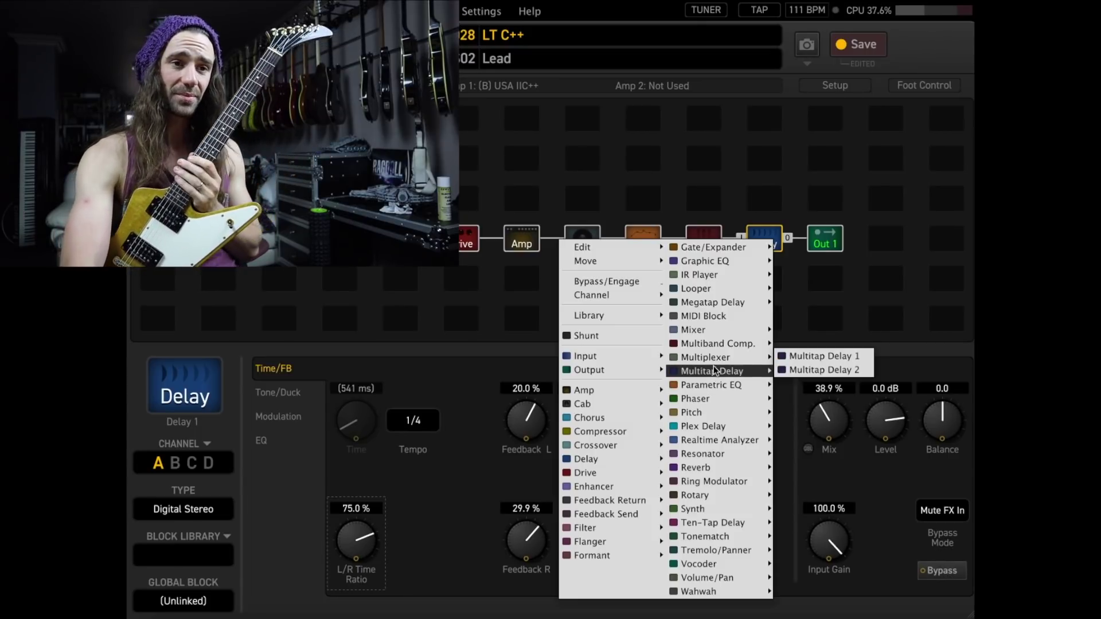
mouse_move(704, 509)
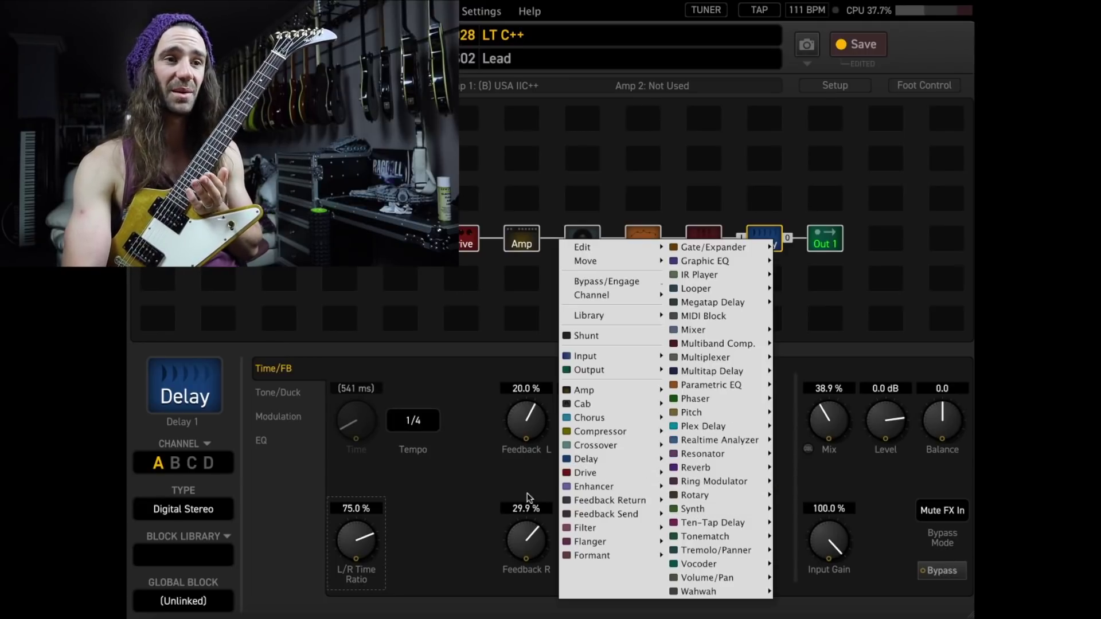
left_click(486, 499)
left_click(281, 418)
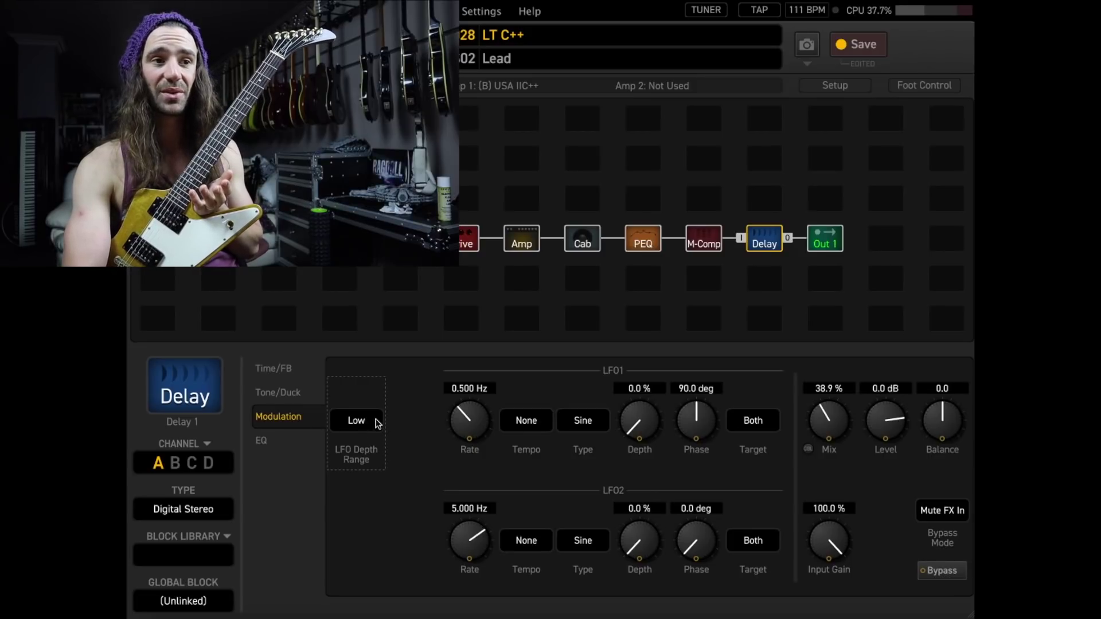
Replace the Delay block with Multitap Delay 1.
right_click(763, 241)
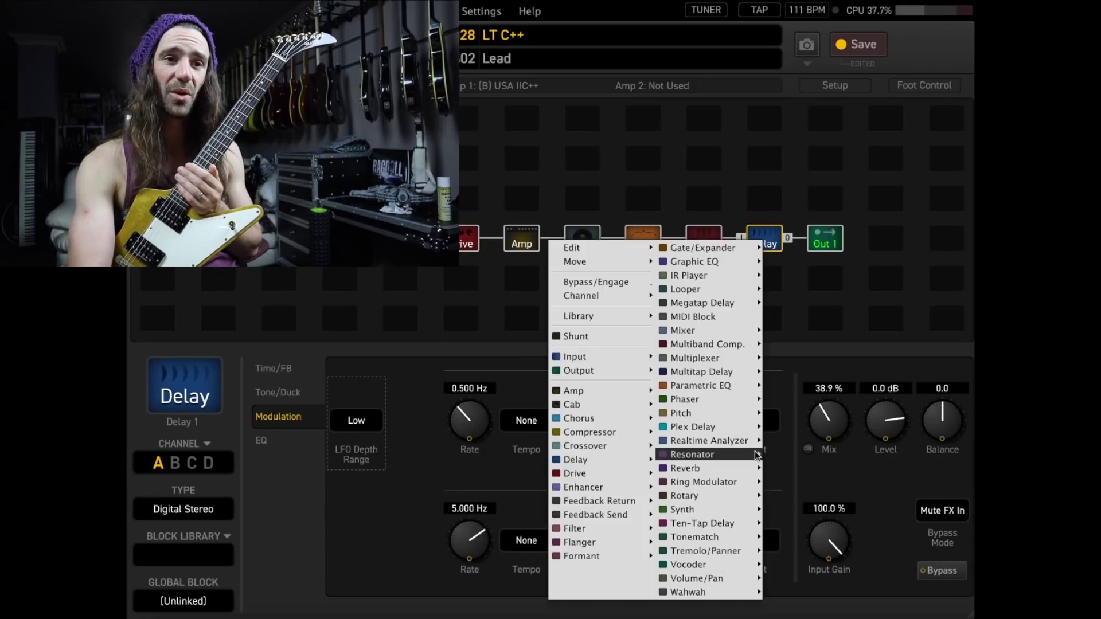
mouse_move(735, 374)
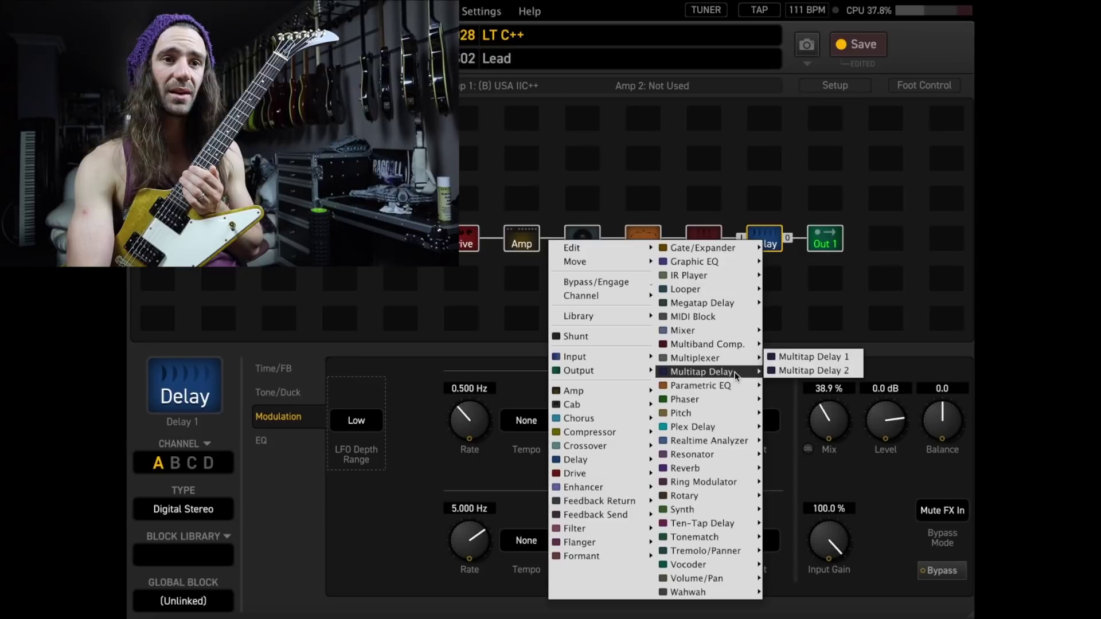
left_click(792, 356)
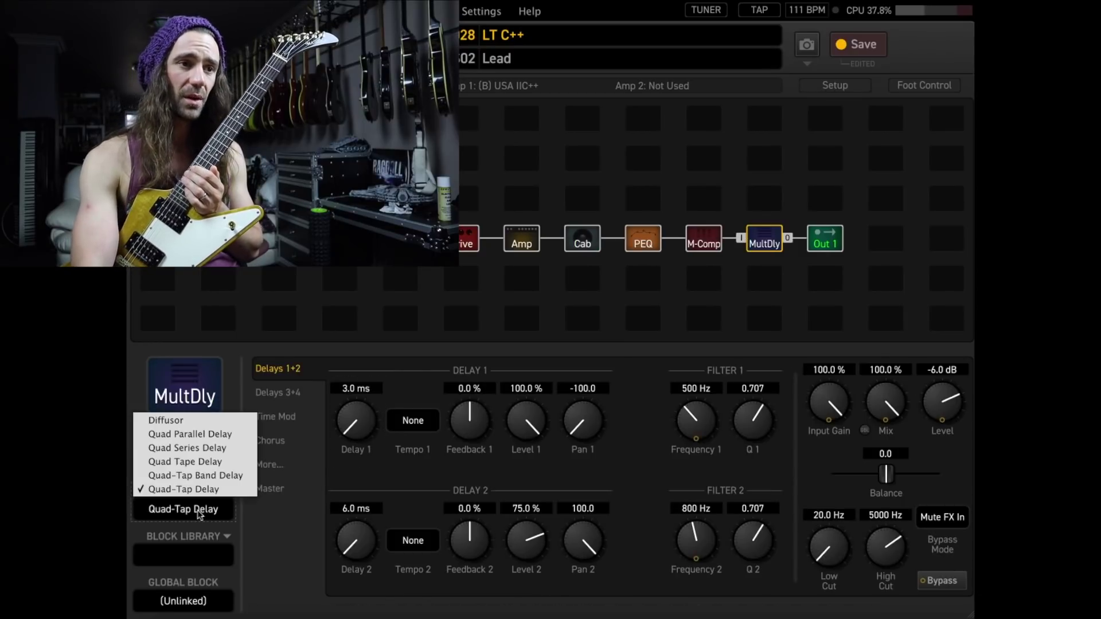
Keep Quad-Tap Delay as the type and view its Chorus, Delays 1+2 and Delays 3+4 pages.
left_click(222, 508)
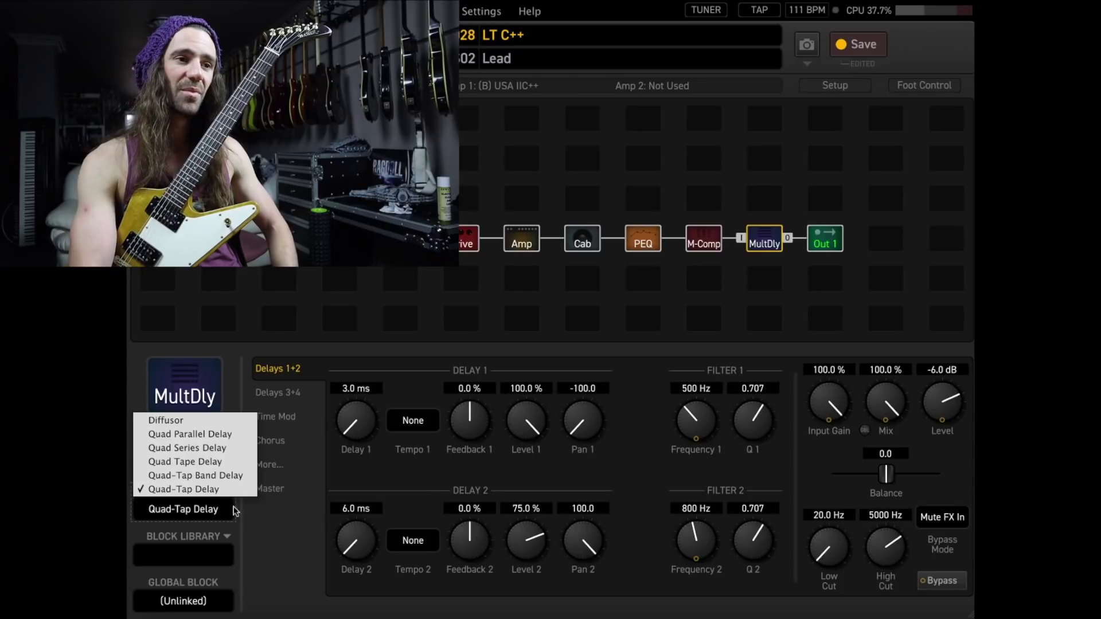
left_click(271, 515)
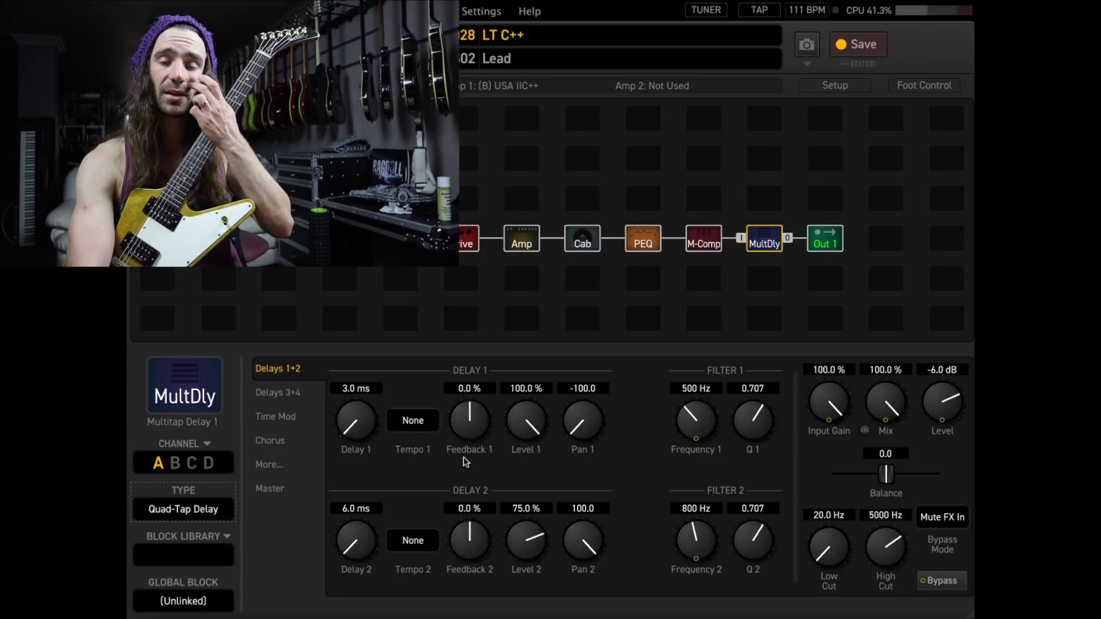
left_click(275, 442)
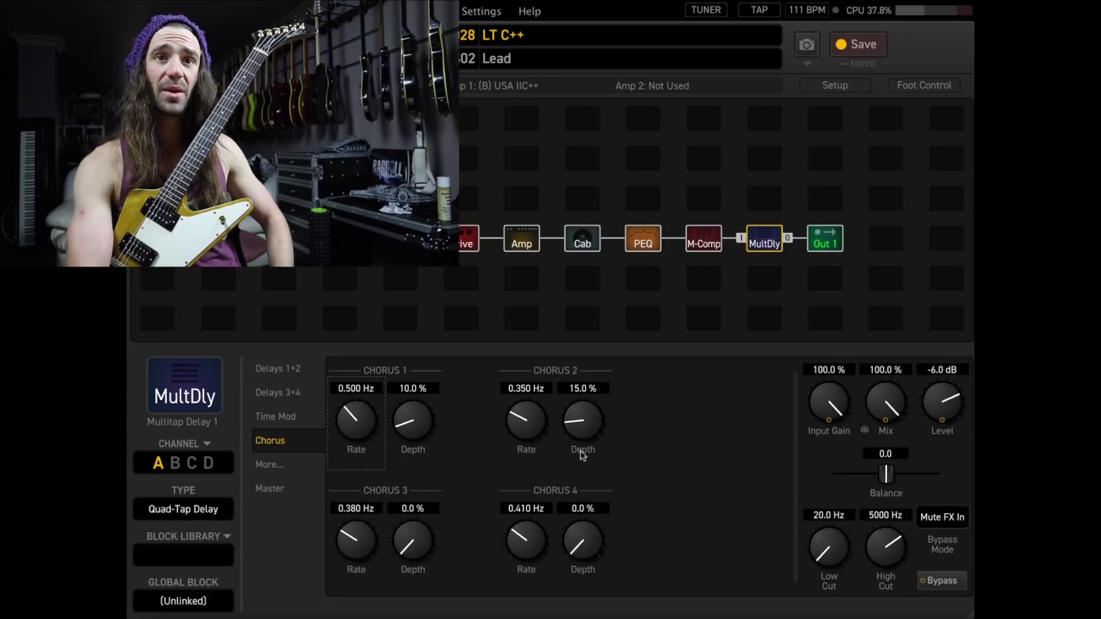
left_click(278, 368)
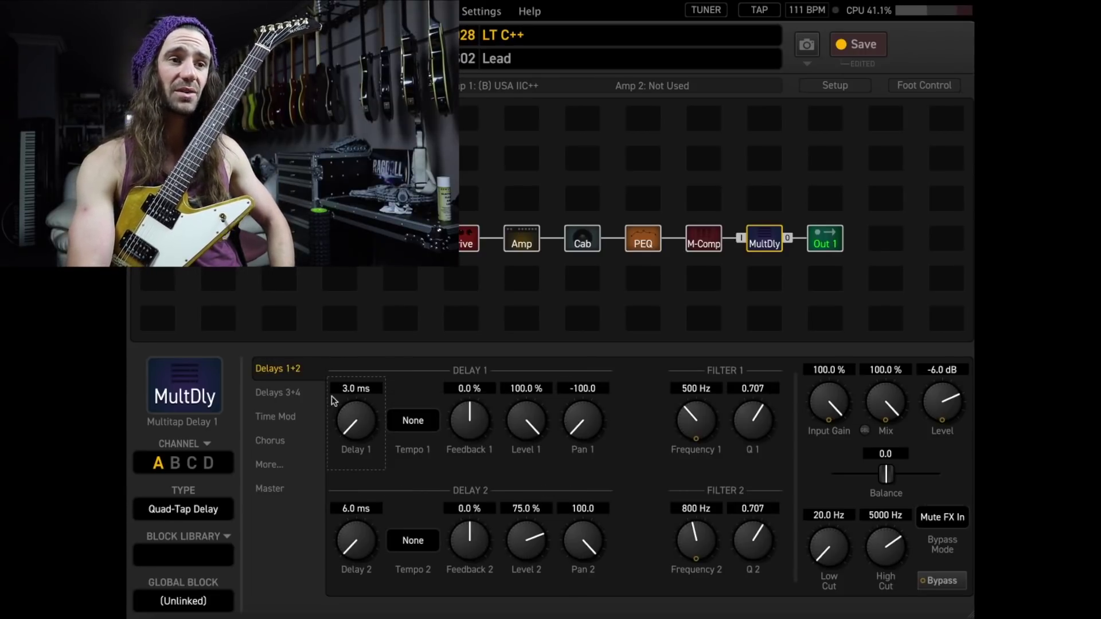
left_click(292, 397)
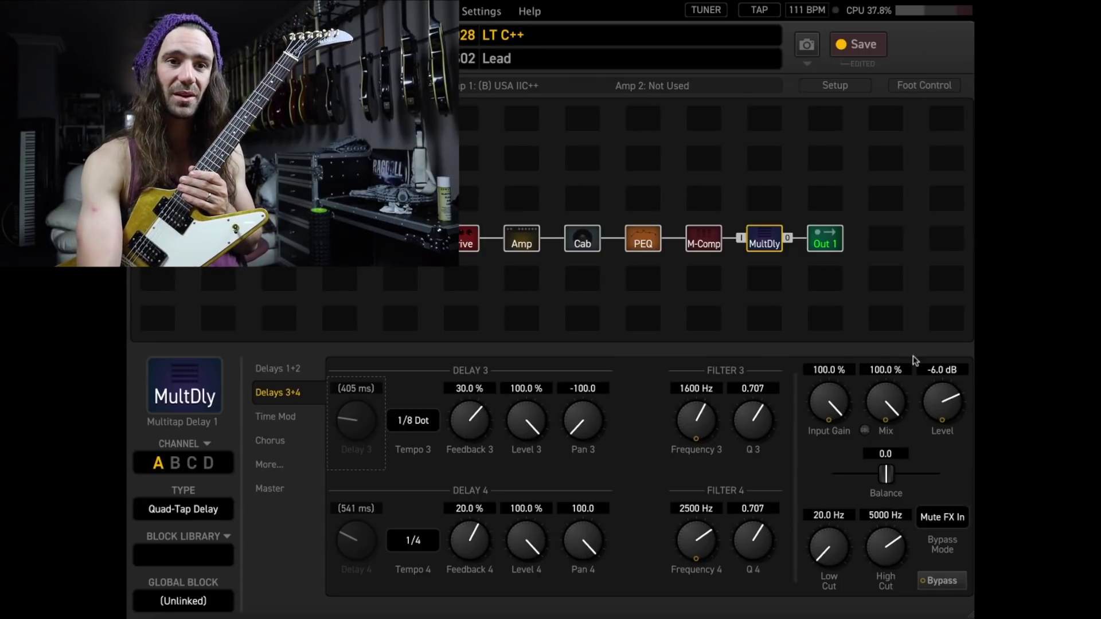
Enter 35% for the Quad-Tap Delay's Mix and 0 dB for its output Level.
left_click(890, 368)
type("35")
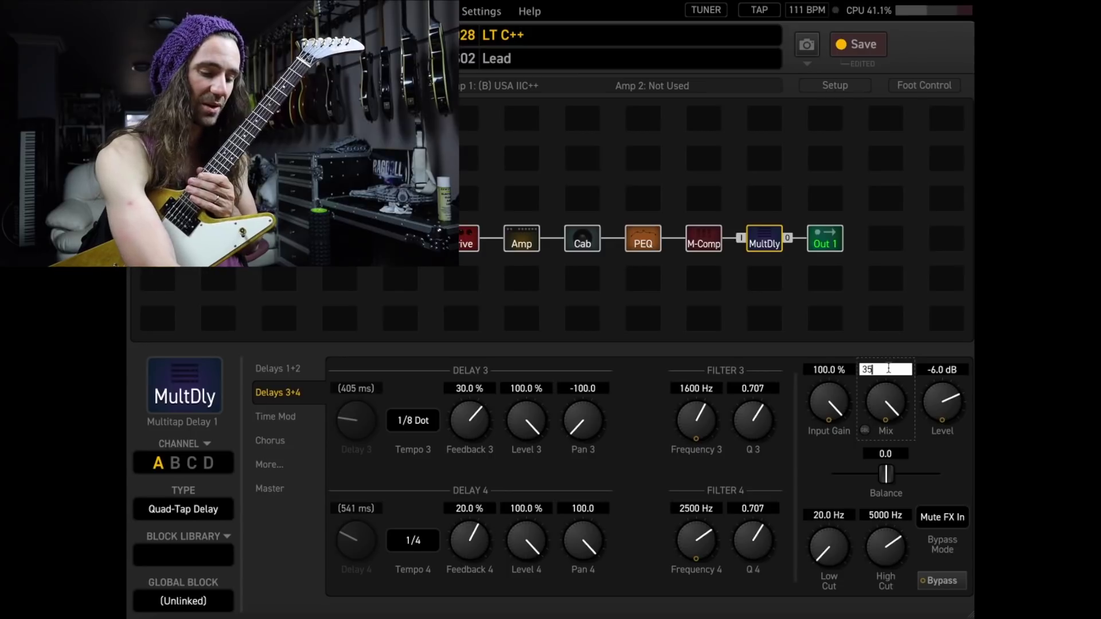
key("Return")
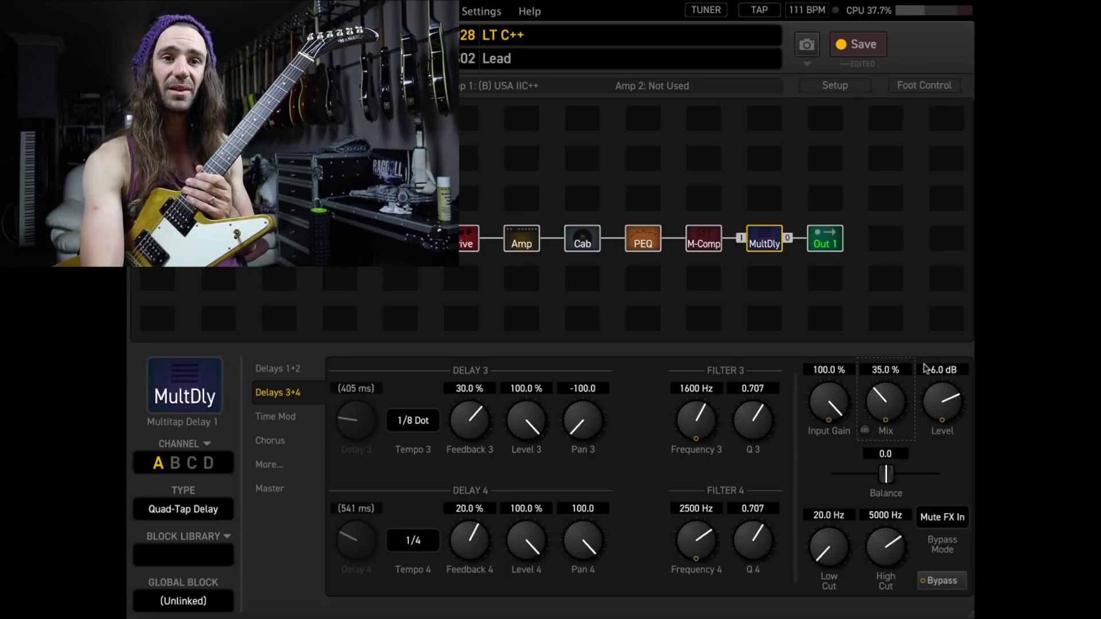
left_click(941, 368)
type("0")
key("Return")
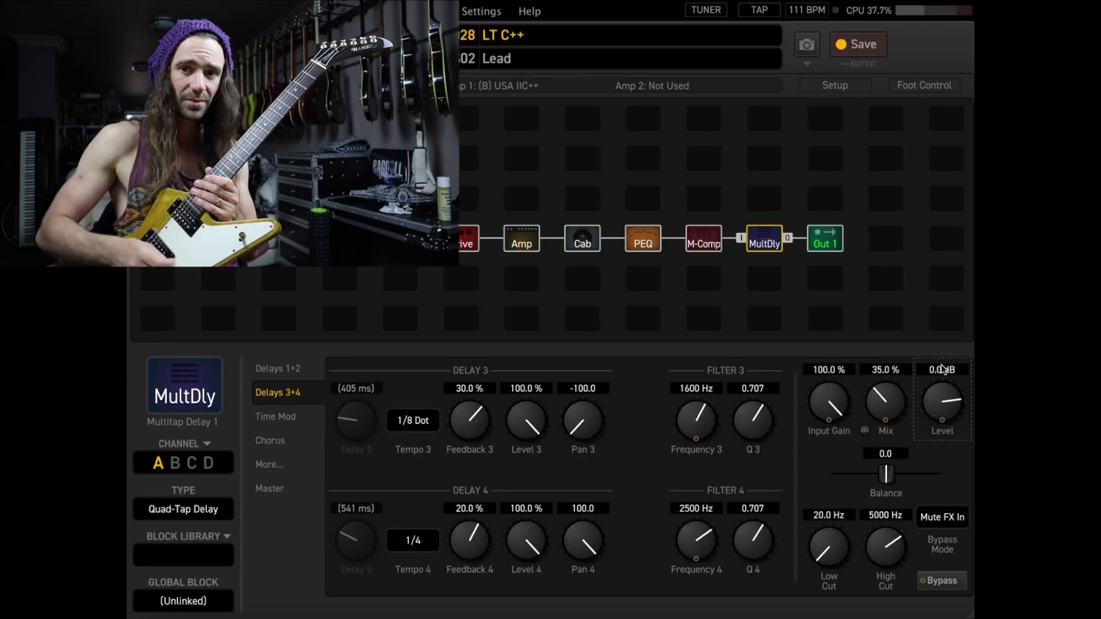